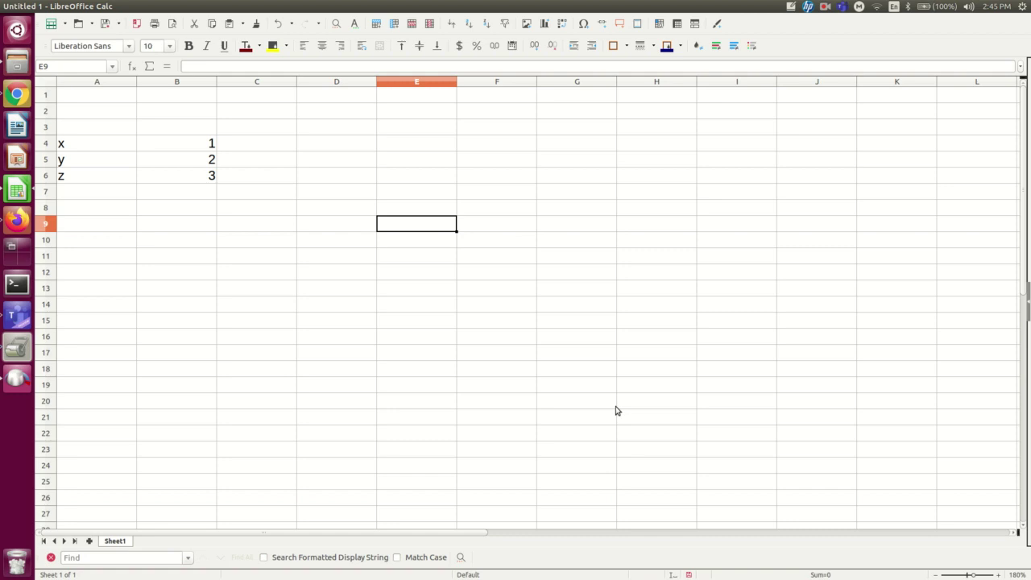
Step: Enter the formula =5+6 in cell E9 and =5*6 in cell E10
text(=)
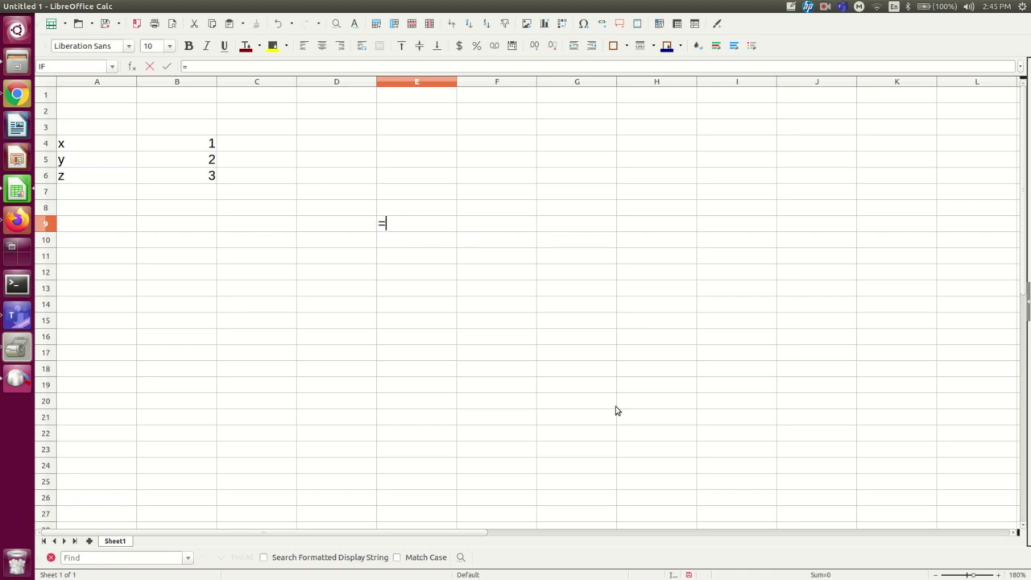
text(5+6)
key(Return)
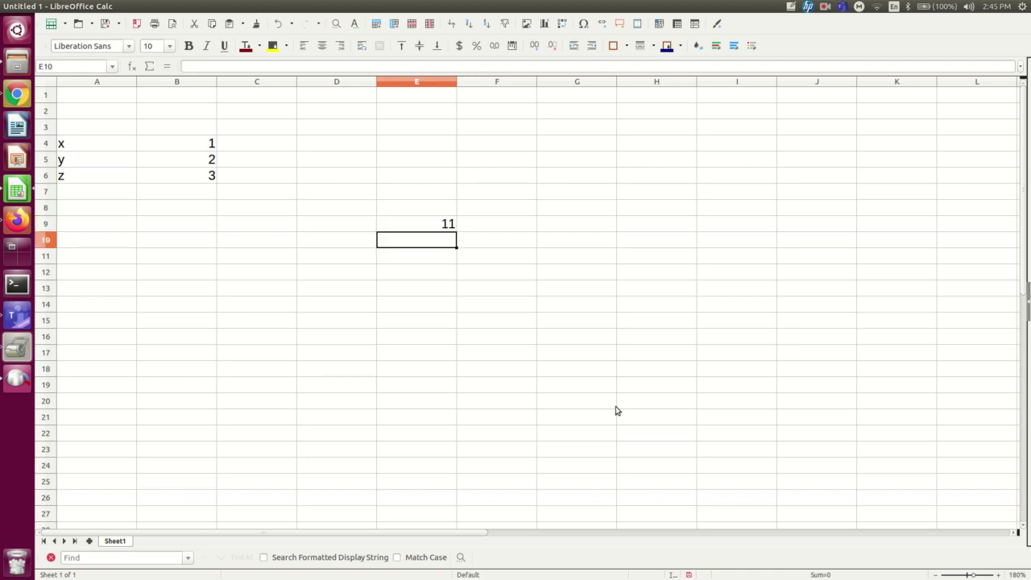
text(=5)
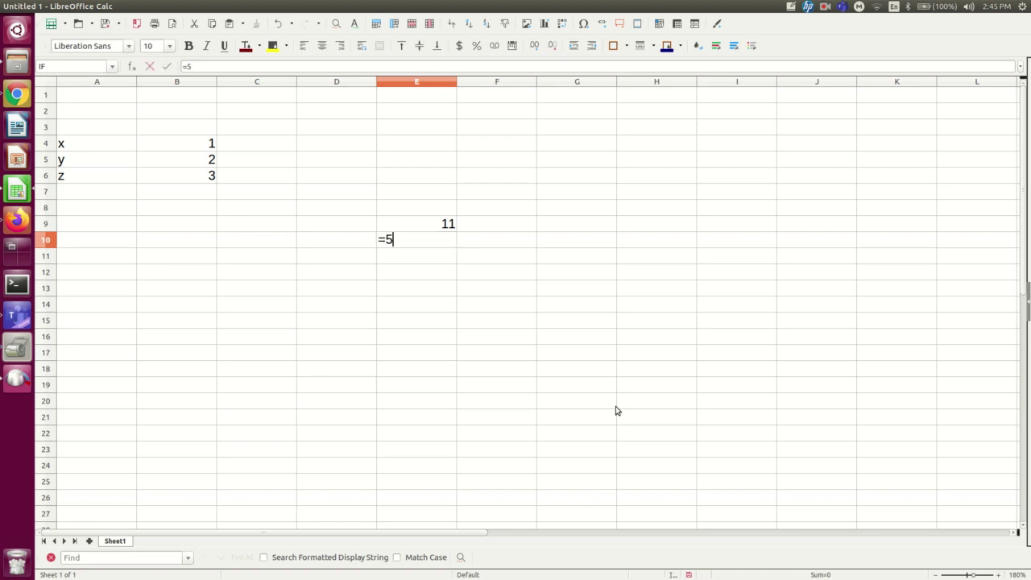
text(*6)
key(Return)
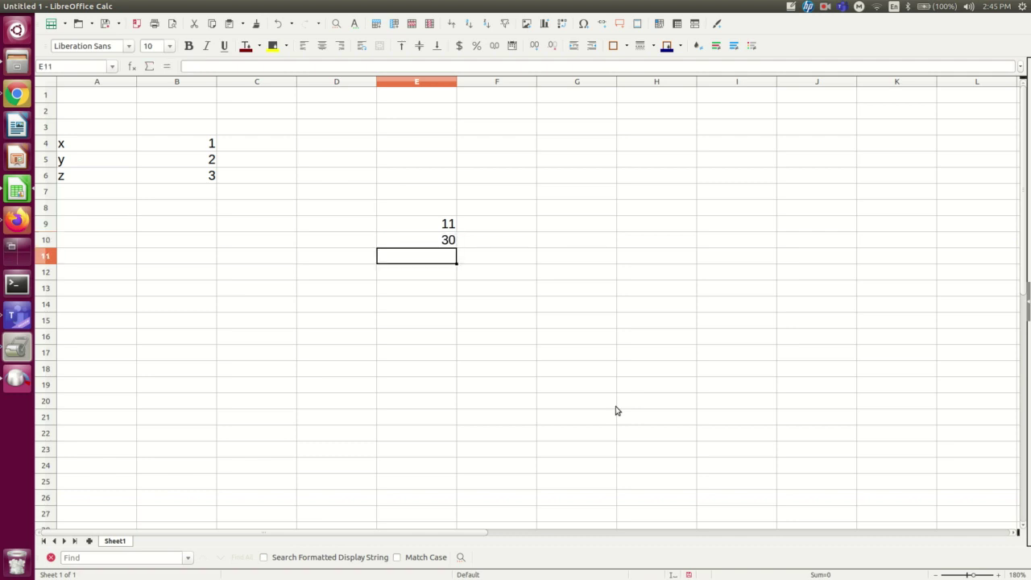
Step: Enter the formula =5/6 in cell E11 and =5-6 in cell E12
text(=5/6)
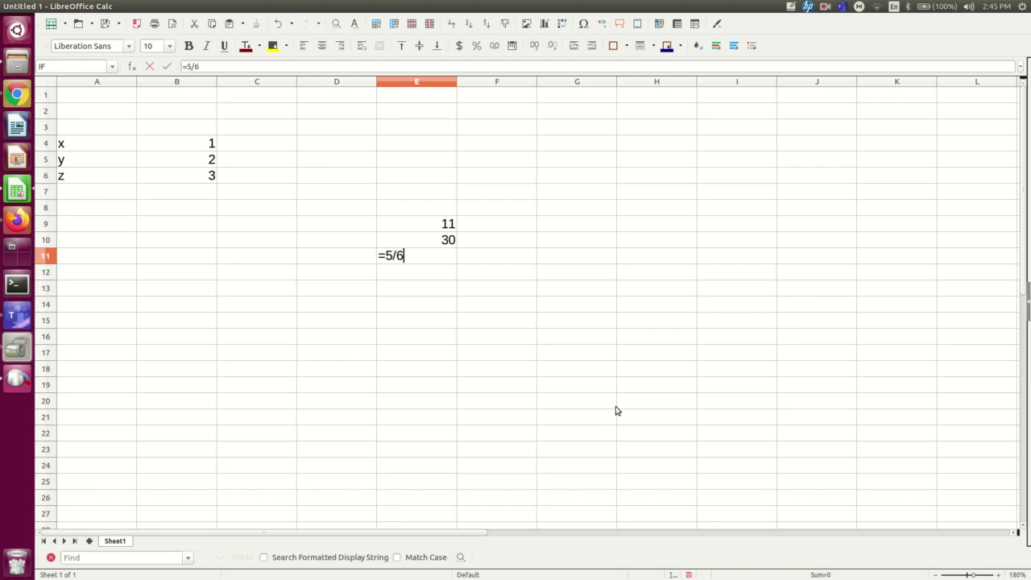
key(Return)
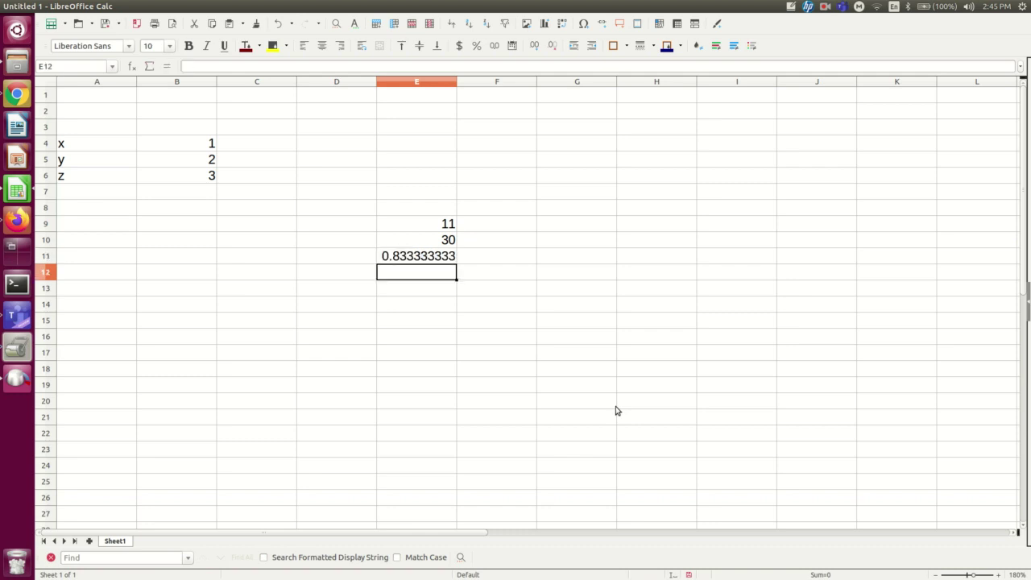
text(=5-6)
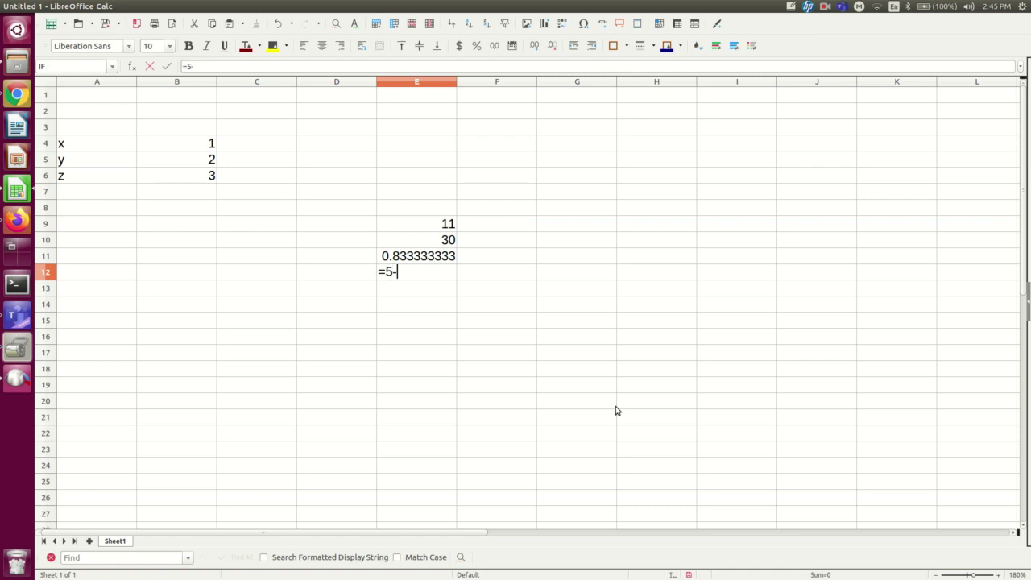
key(Return)
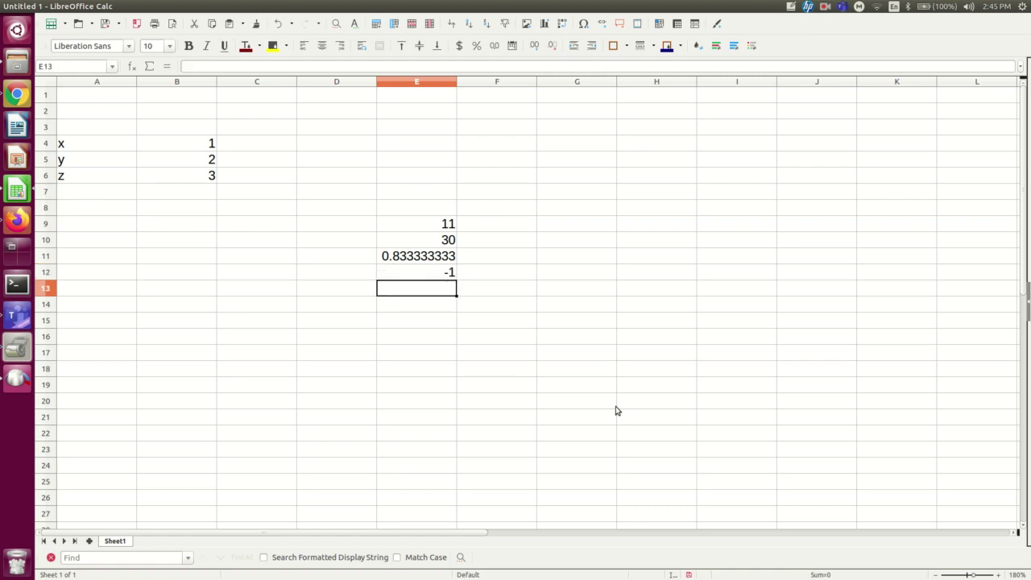
Step: Review the formulas behind the four arithmetic results in cells E9 to E12
click(421, 220)
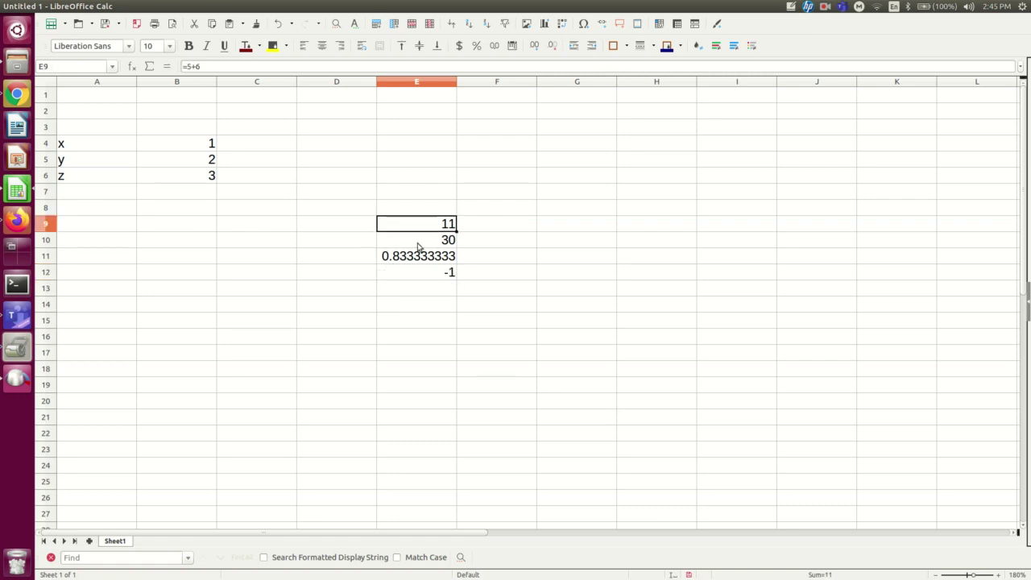
click(419, 243)
click(416, 259)
click(423, 276)
click(427, 260)
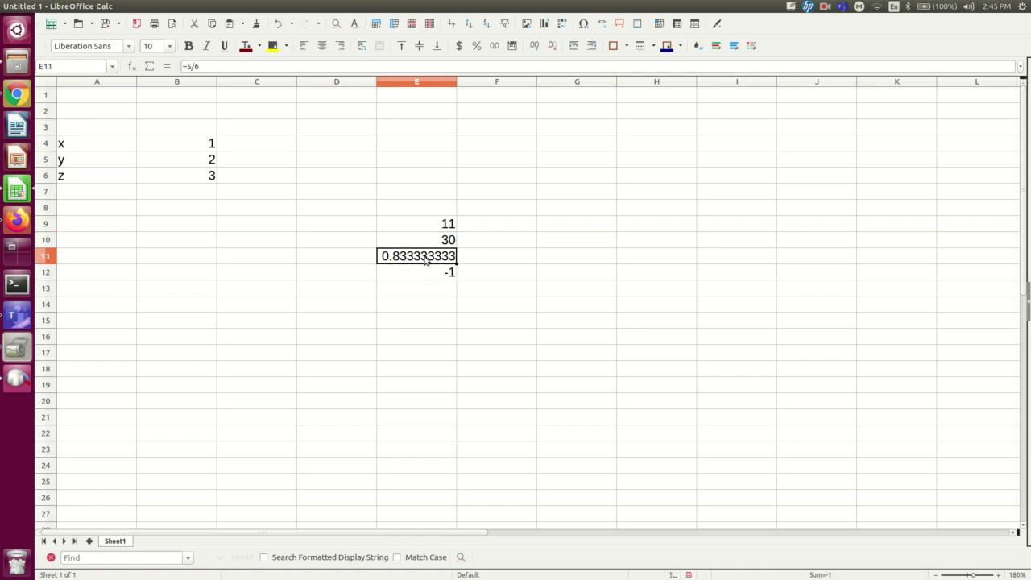
click(423, 245)
click(422, 229)
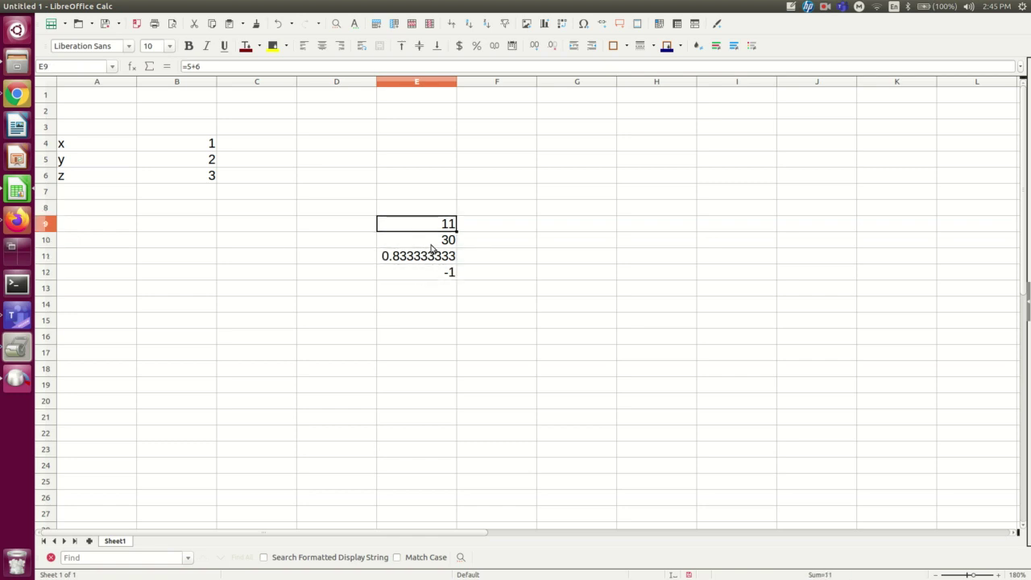
click(432, 245)
click(434, 258)
click(438, 282)
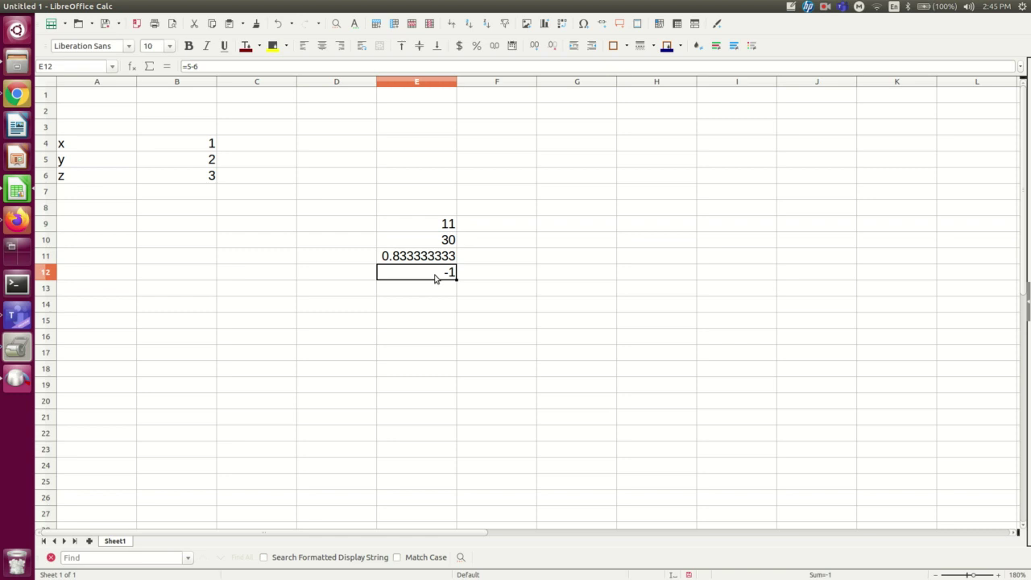
click(825, 6)
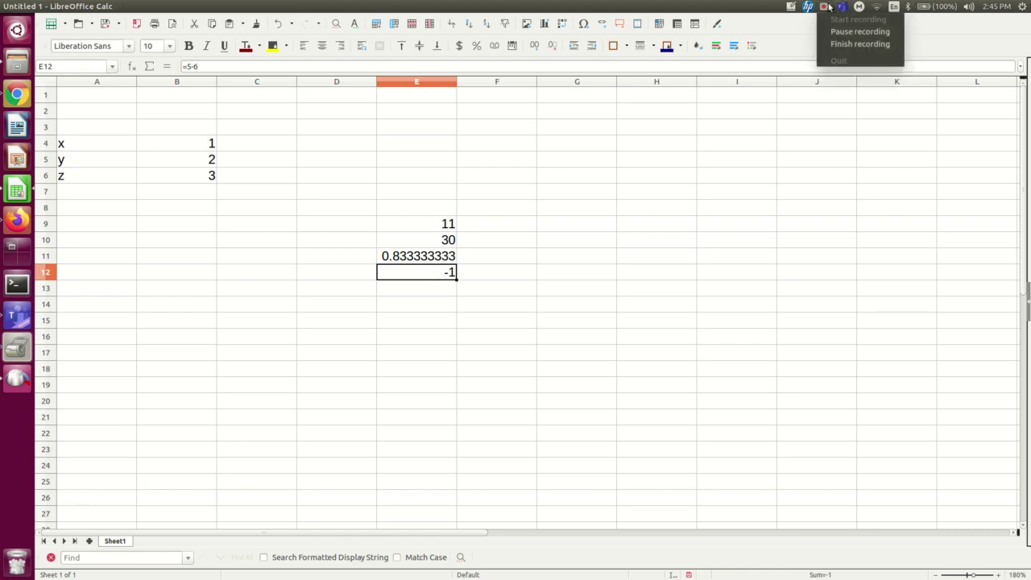
click(840, 43)
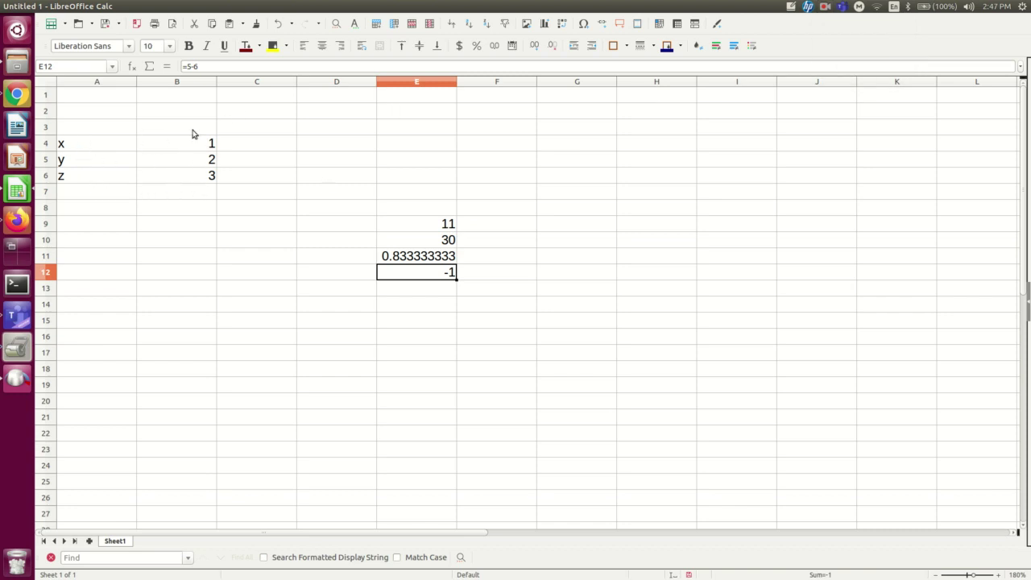
click(81, 150)
click(84, 160)
click(88, 179)
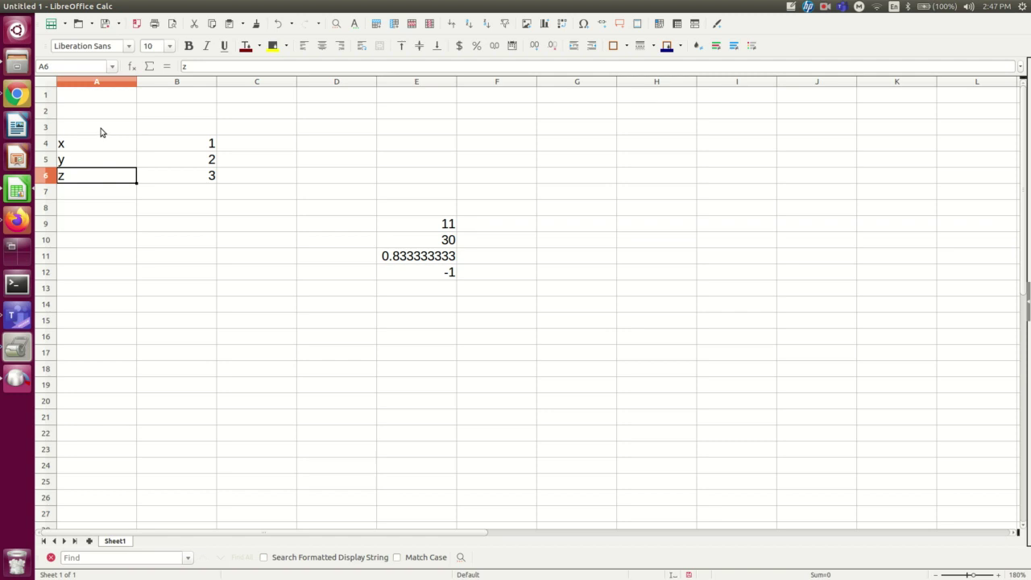
click(96, 142)
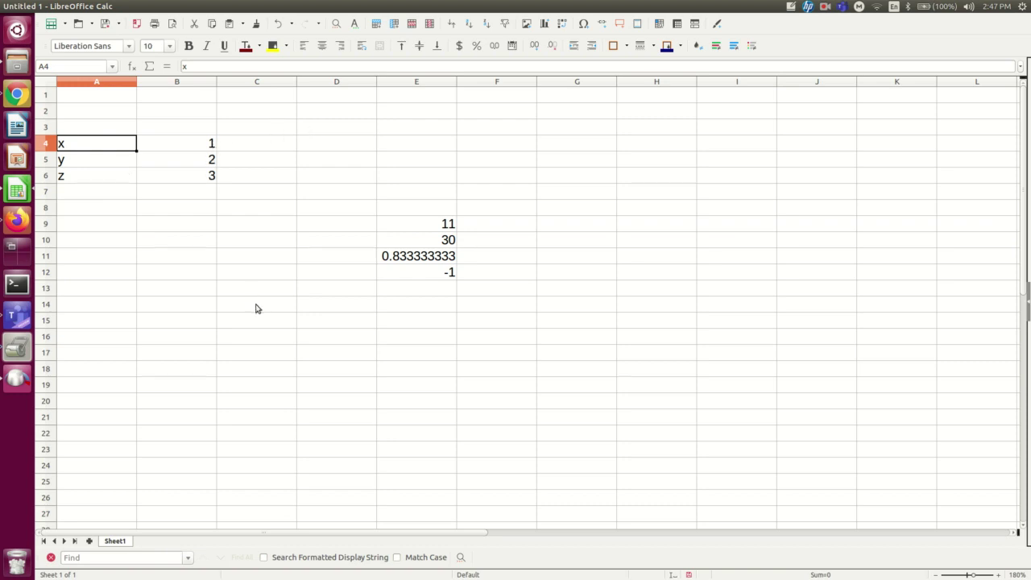
Step: Add the x and y values in cell E17 with the cell-reference formula =B4+B5
click(426, 354)
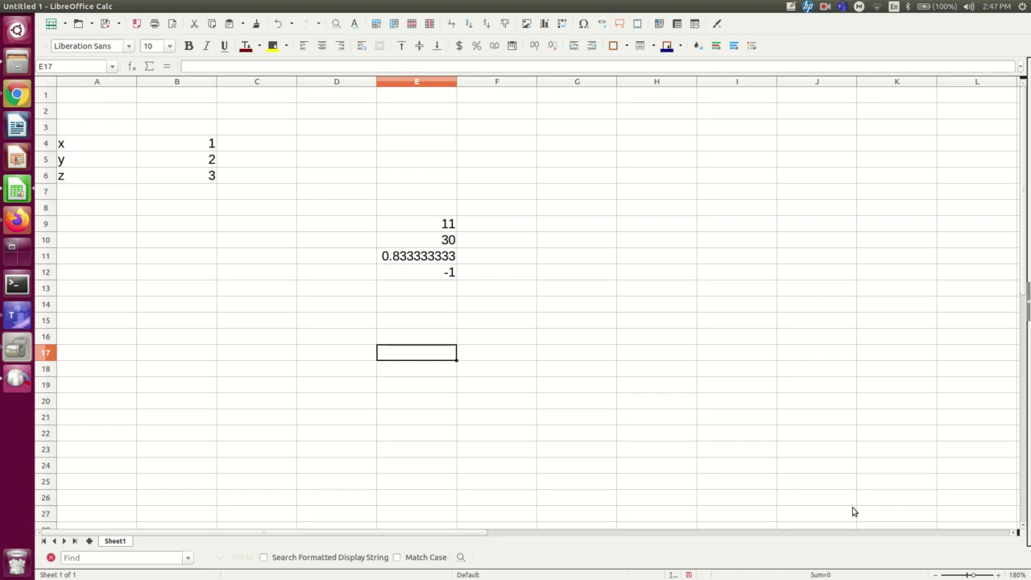
text(=)
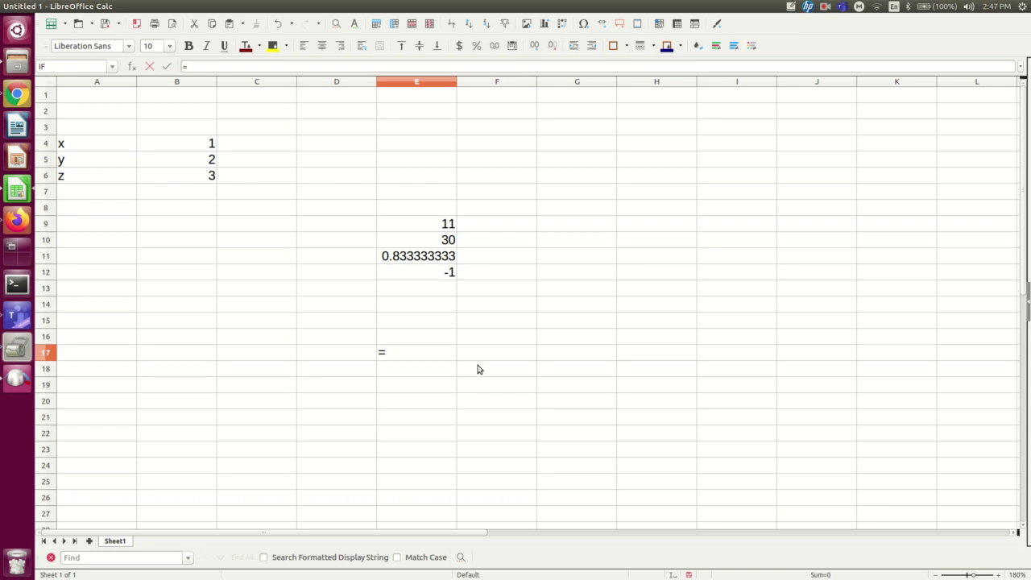
click(201, 145)
text(+)
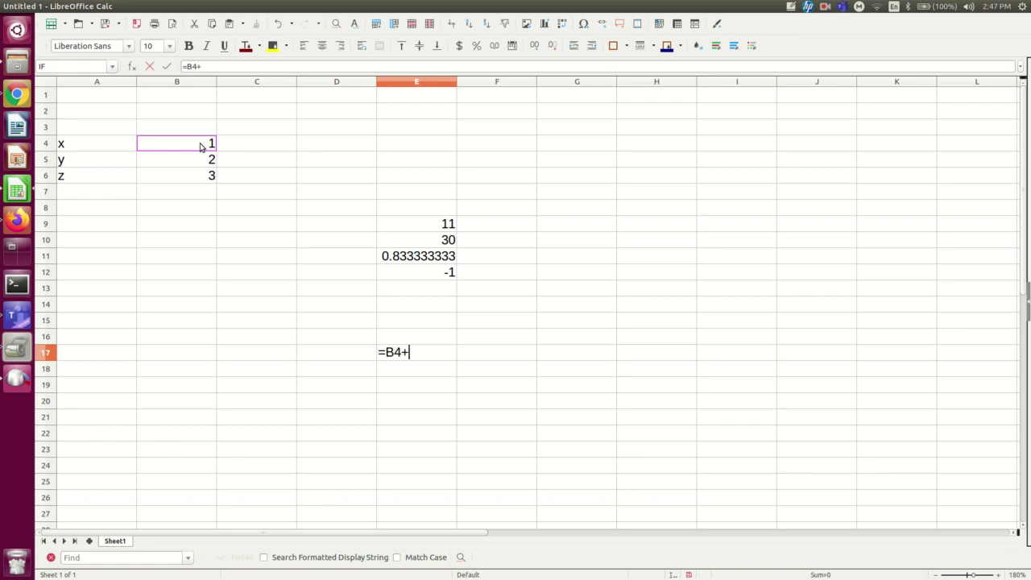
click(193, 161)
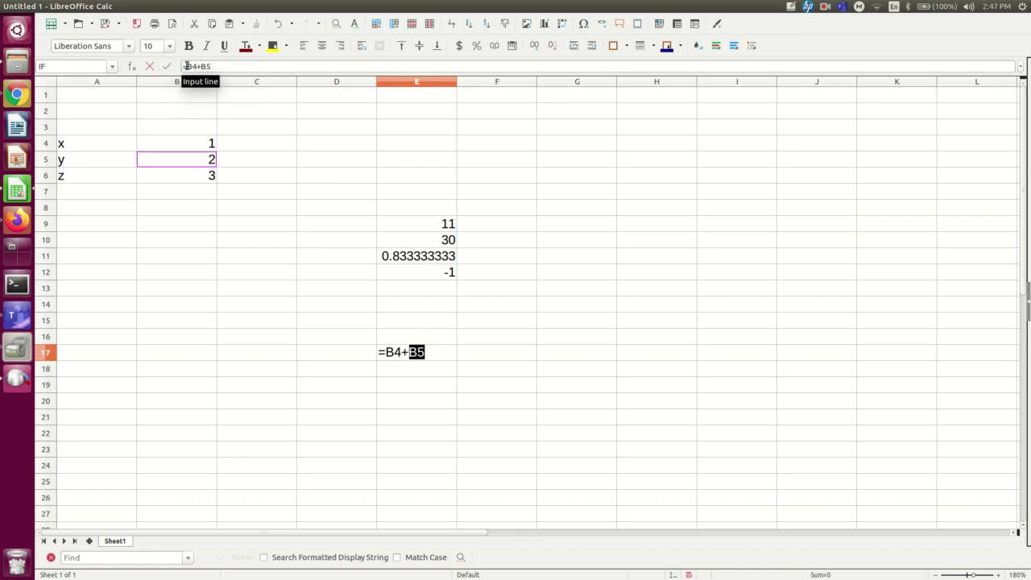
key(Return)
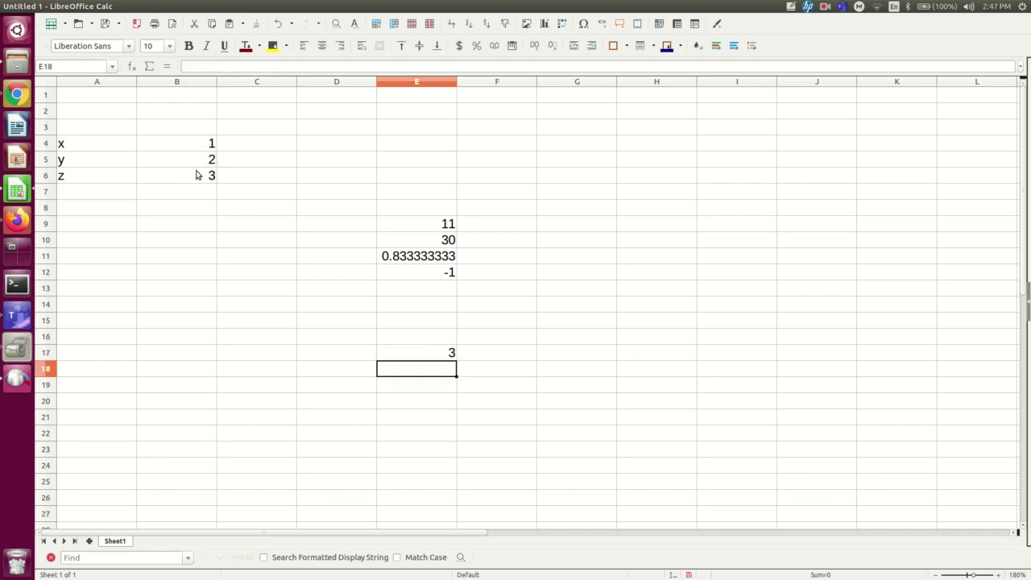
click(442, 356)
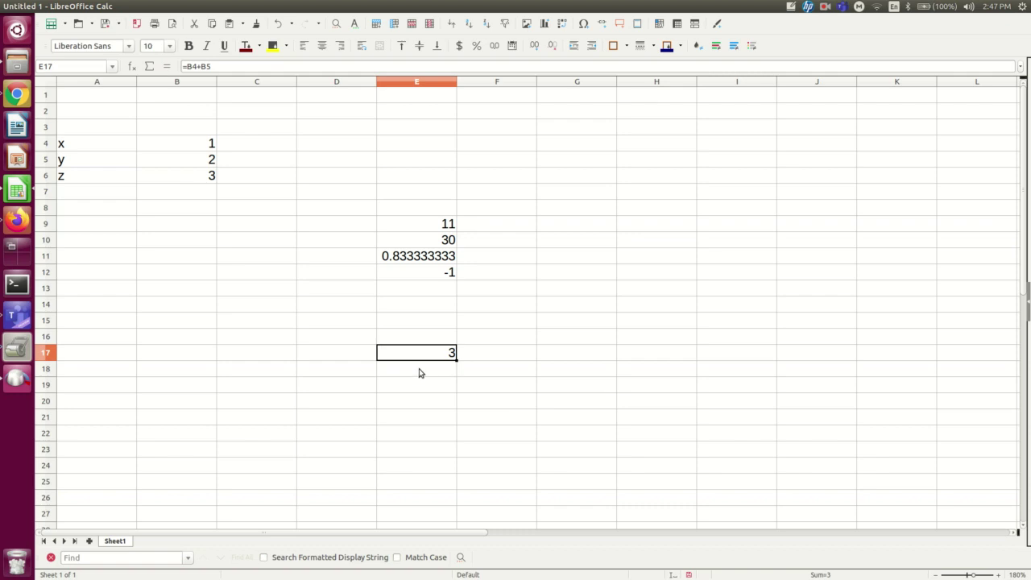
Step: Multiply the y and z values in cell E18 with the cell-reference formula =B5*B6
click(418, 372)
text(=)
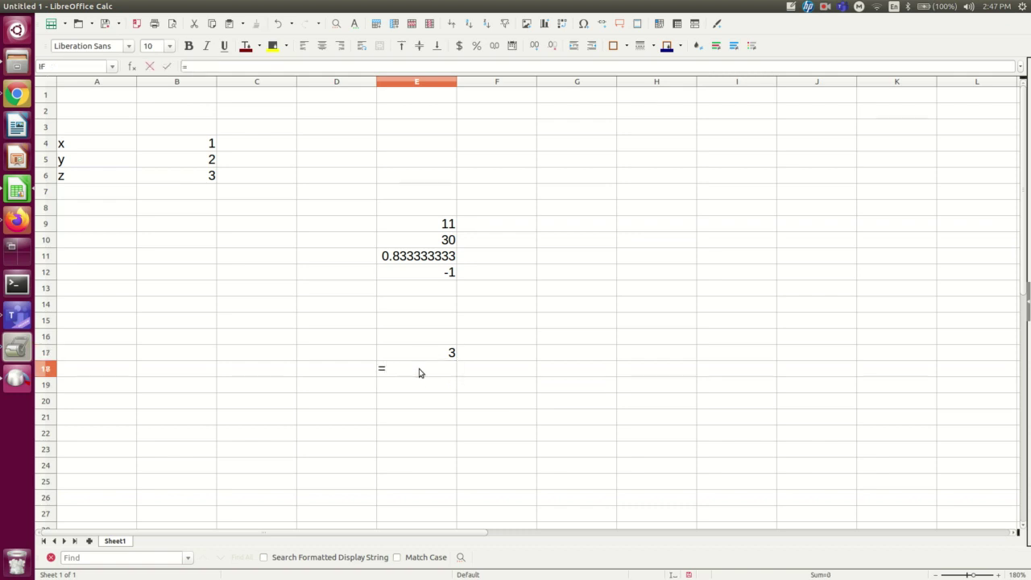
click(194, 164)
text(*)
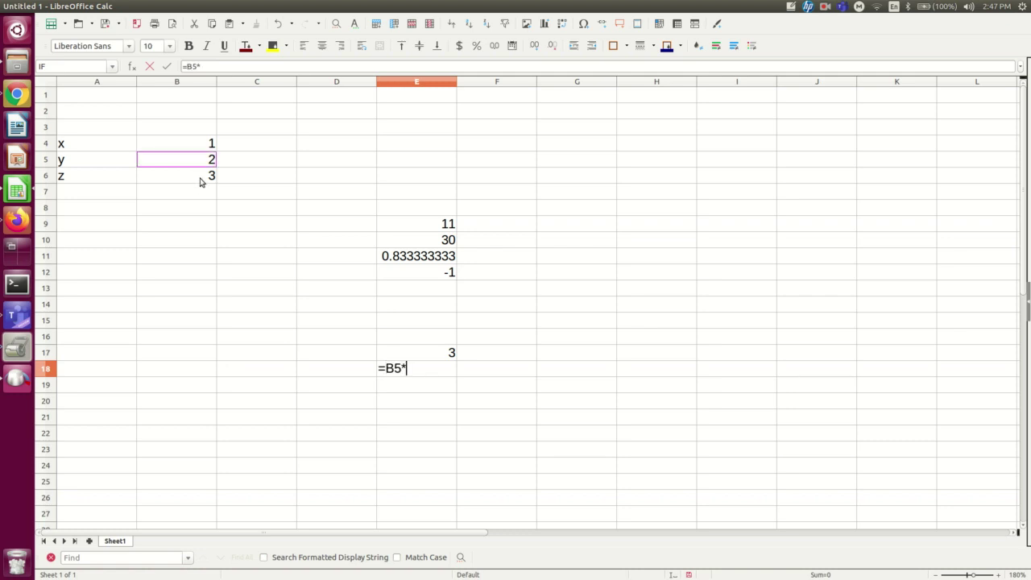
click(200, 180)
key(Return)
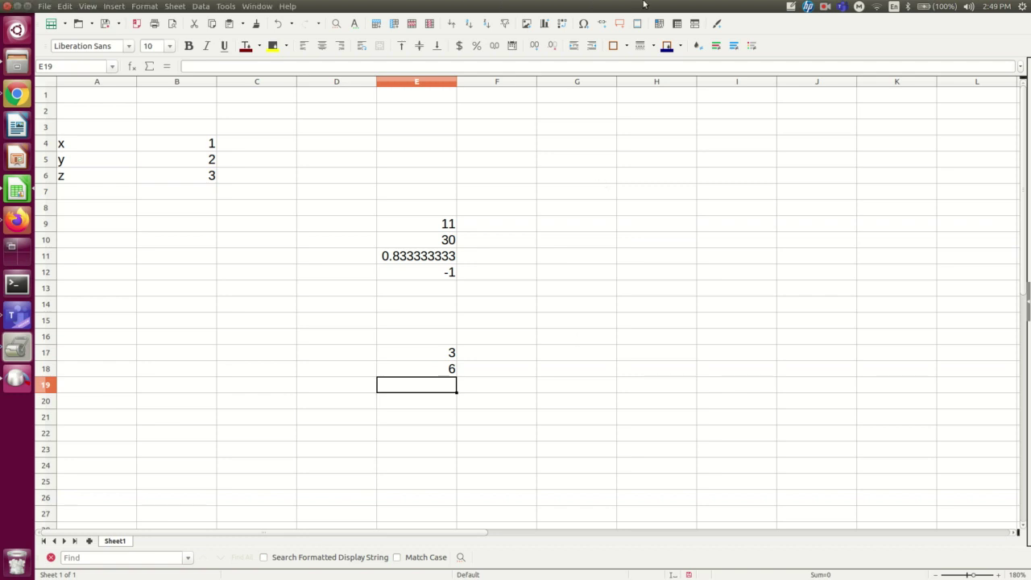
Step: Examine which cells the addition formula in E17 refers to, leaving the formula as it is
click(419, 354)
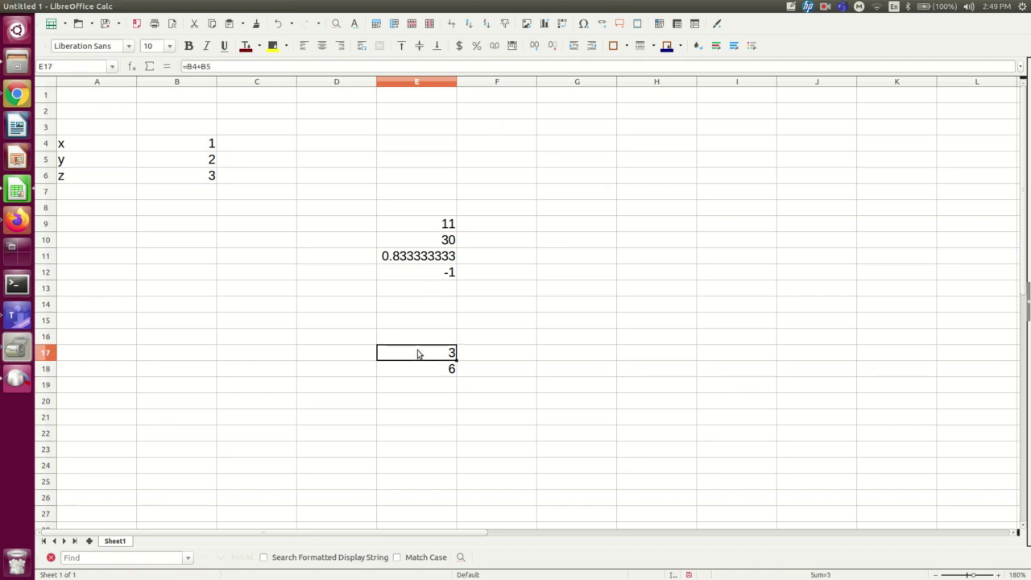
click(212, 66)
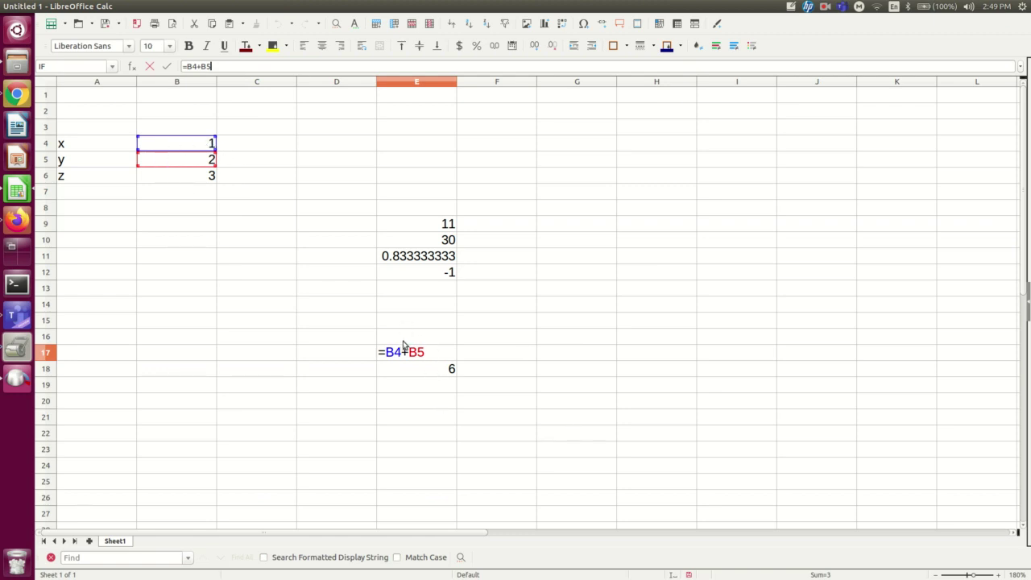
key(Return)
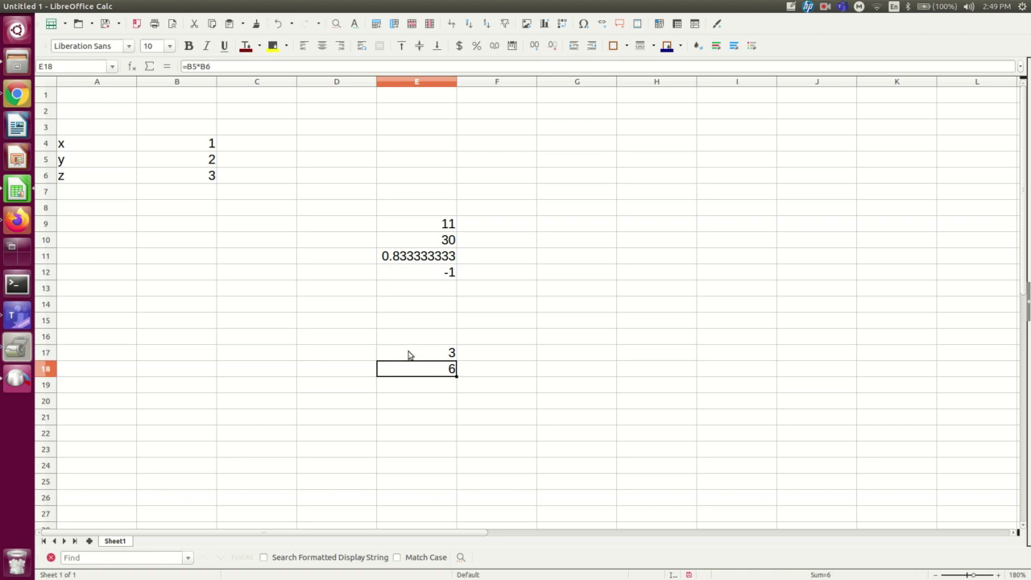
Step: Copy the two formulas in E17:E18 and paste them starting at cell E21
drag(416, 356, 417, 367)
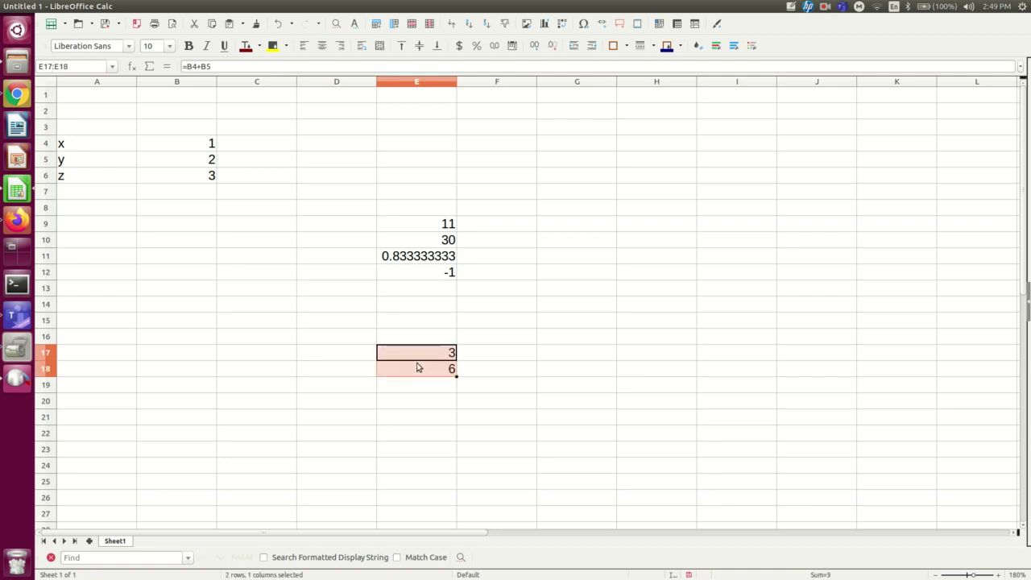
key(ctrl+c)
click(419, 417)
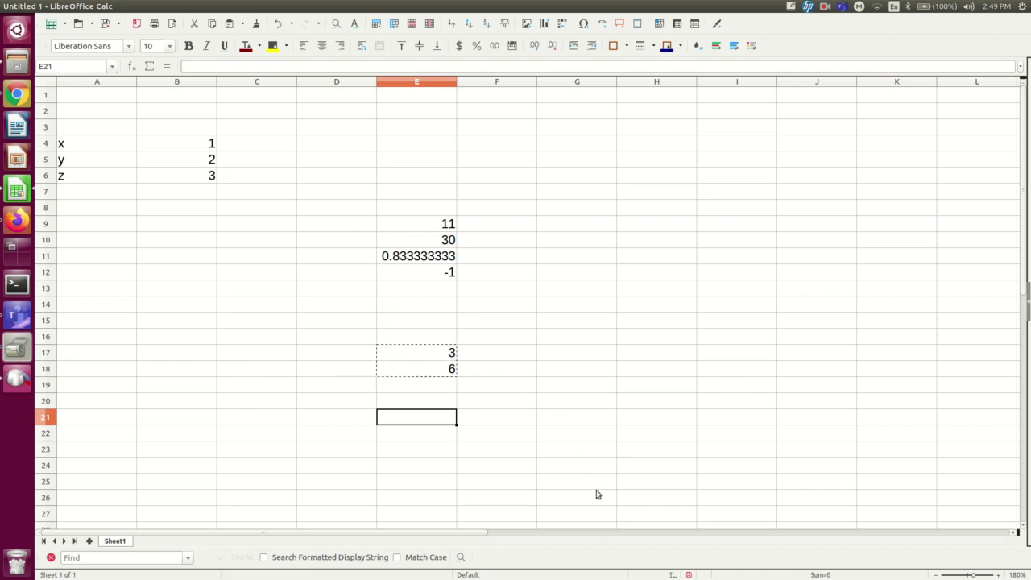
key(ctrl+v)
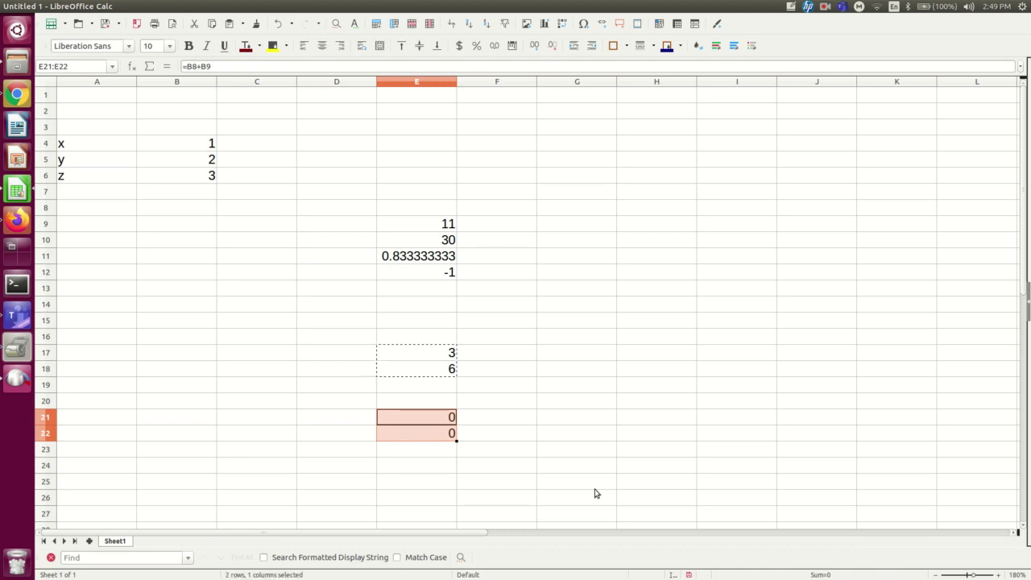
click(552, 449)
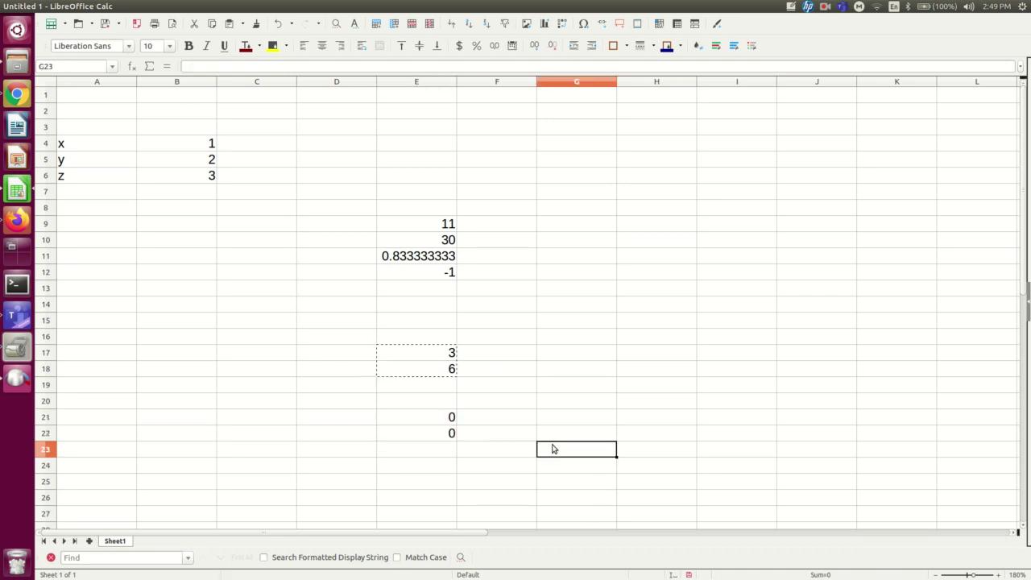
Step: Examine which cells the pasted addition formula in E21 refers to
click(435, 420)
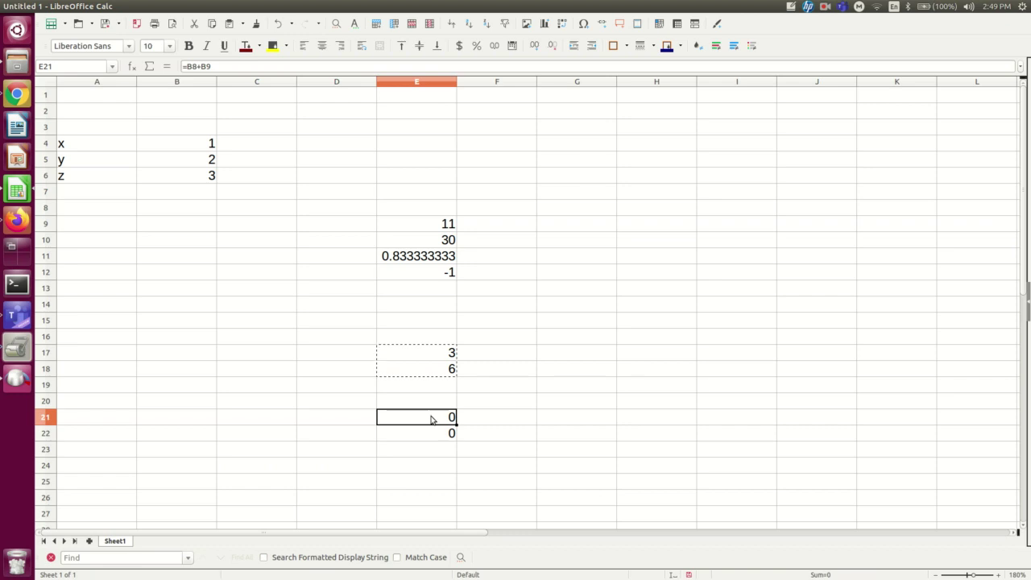
click(217, 66)
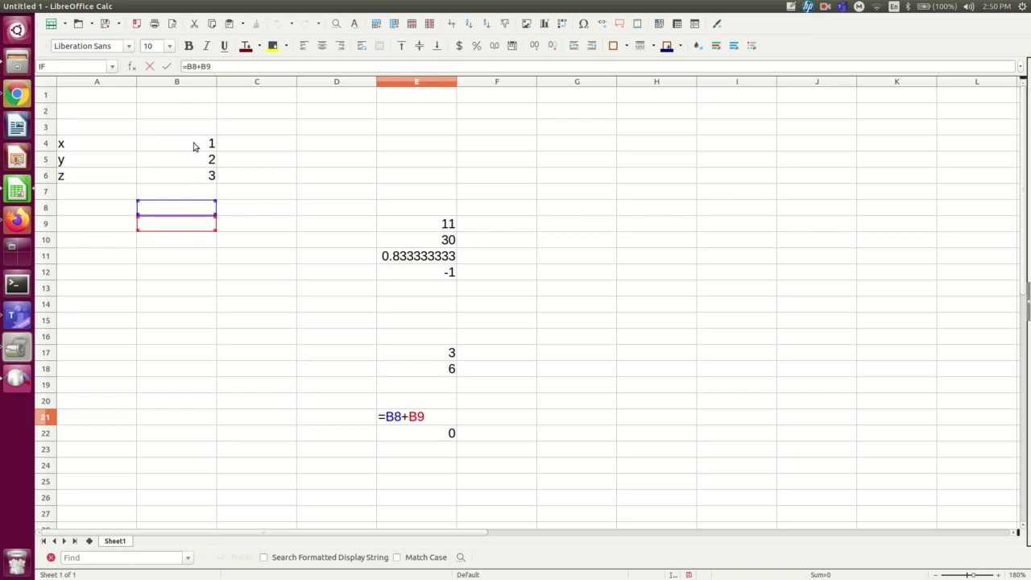
key(Return)
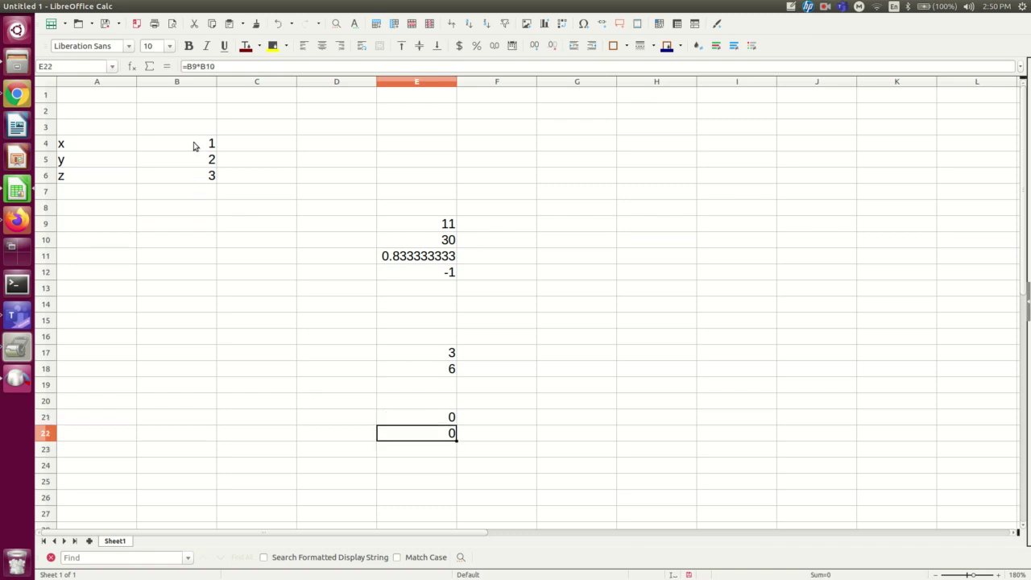
Step: Compare the cell references of the original addition formula in E17 with those of its copy in E21
click(446, 419)
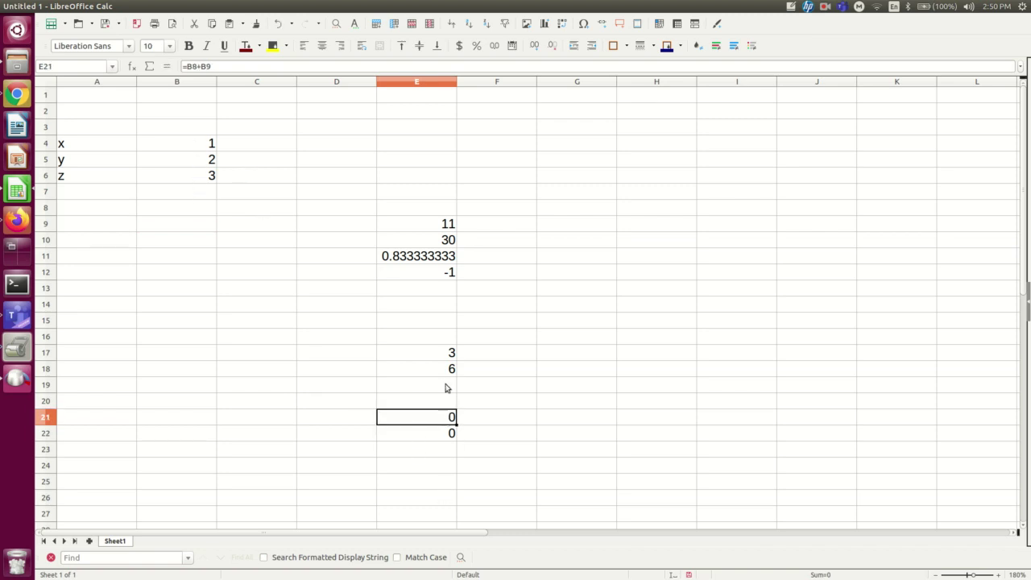
click(440, 355)
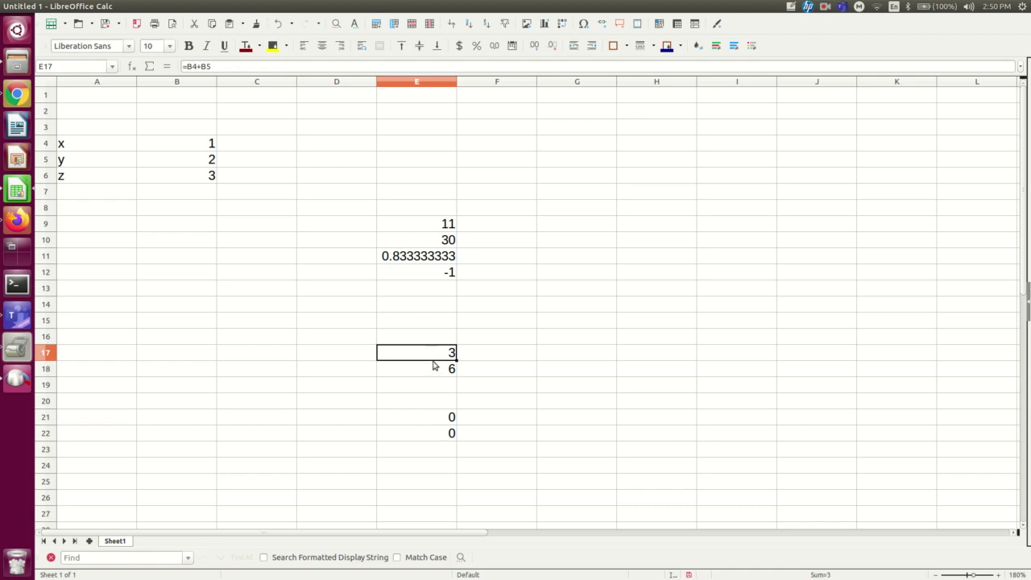
click(435, 368)
click(436, 385)
click(436, 406)
click(442, 417)
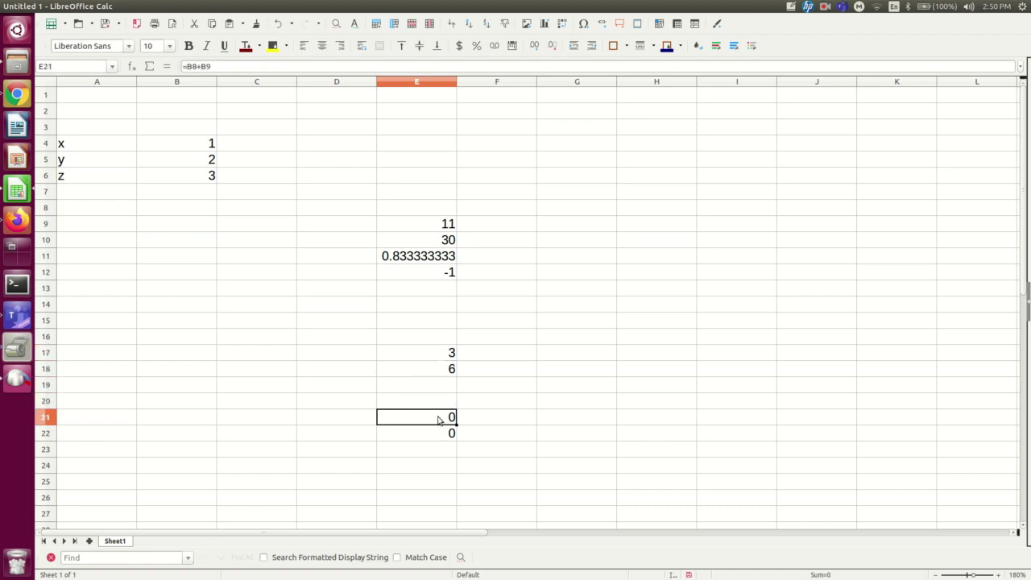
click(445, 355)
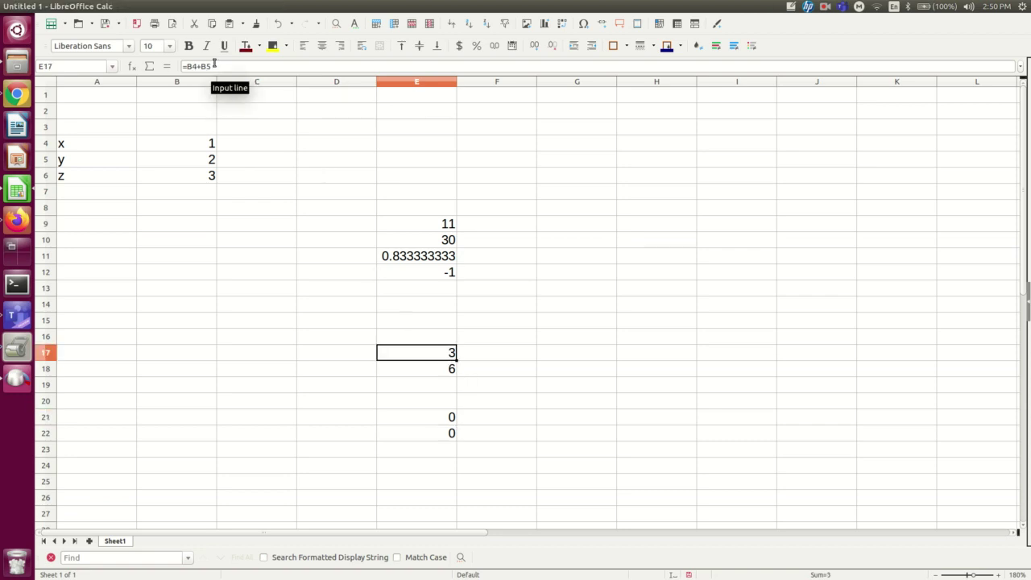
drag(214, 66, 183, 66)
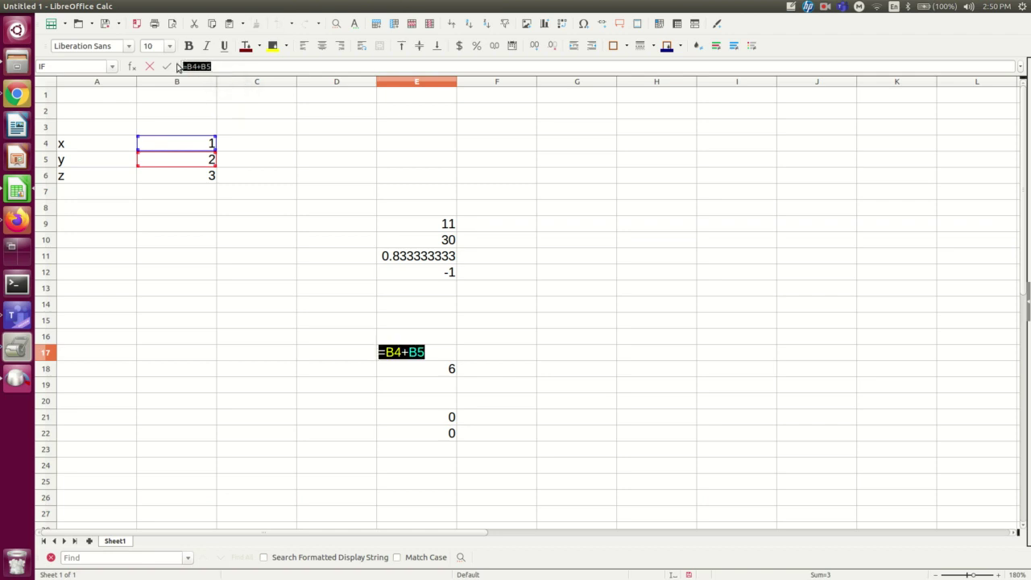
key(Return)
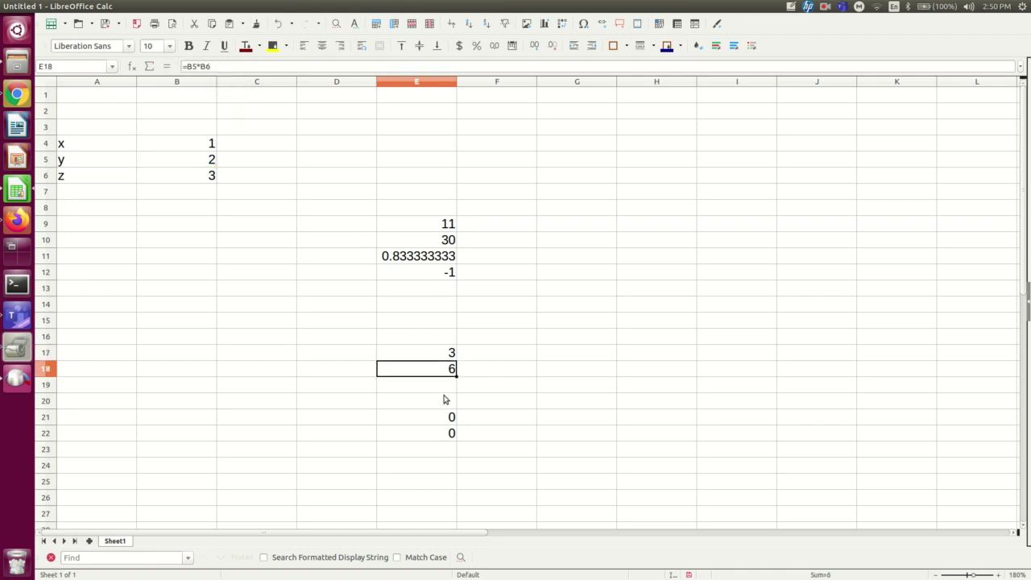
click(437, 354)
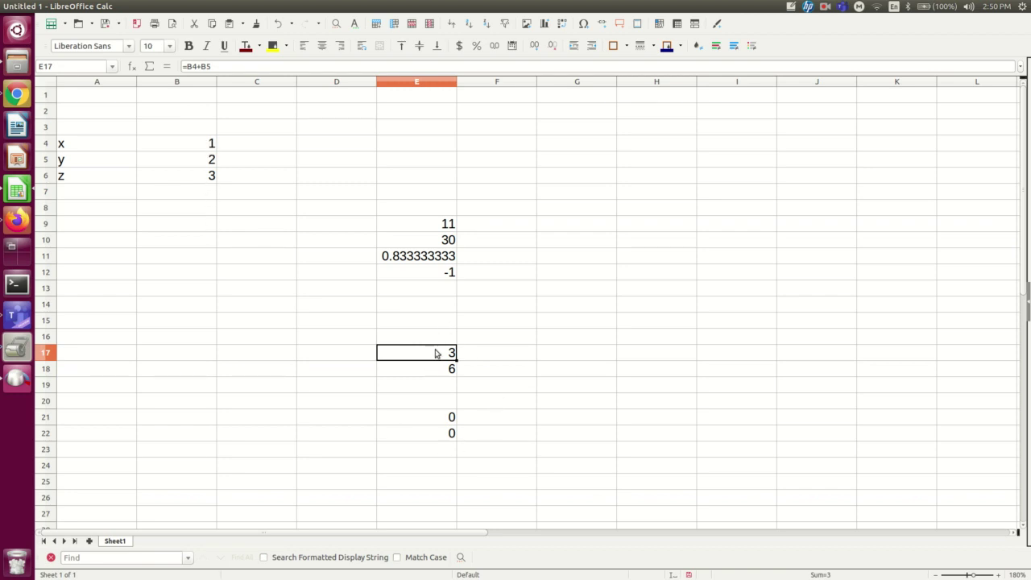
click(427, 420)
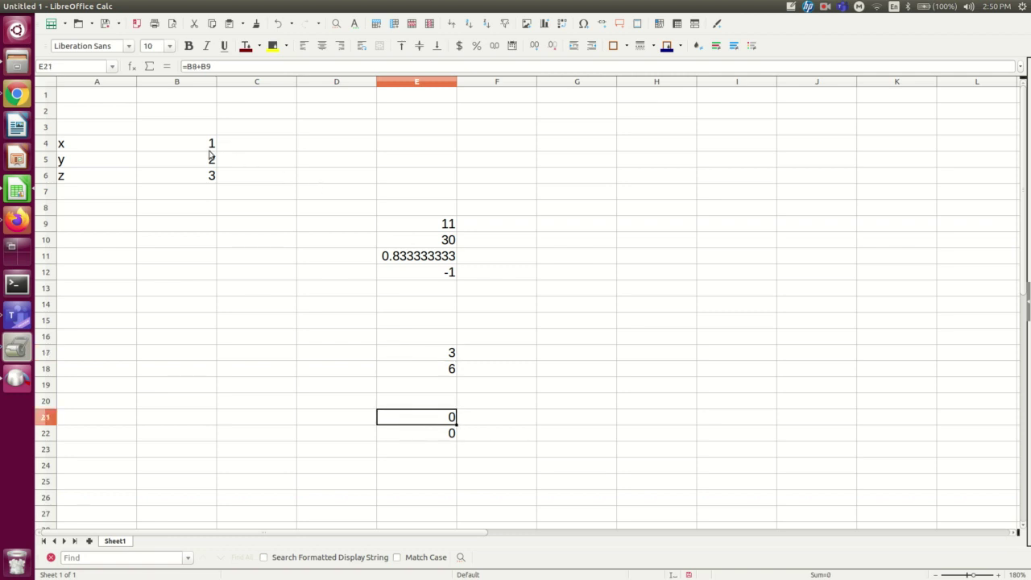
click(200, 228)
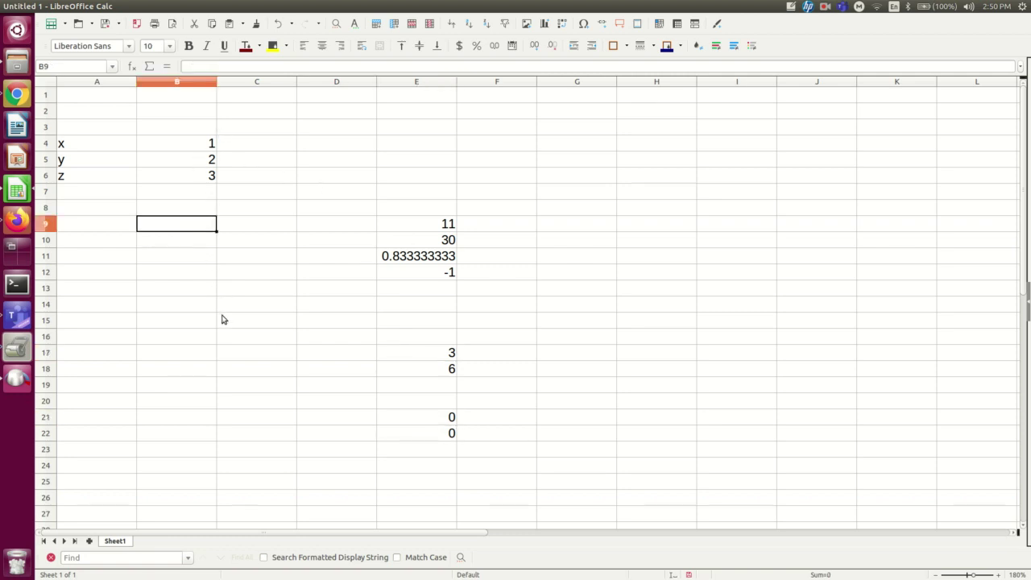
click(445, 419)
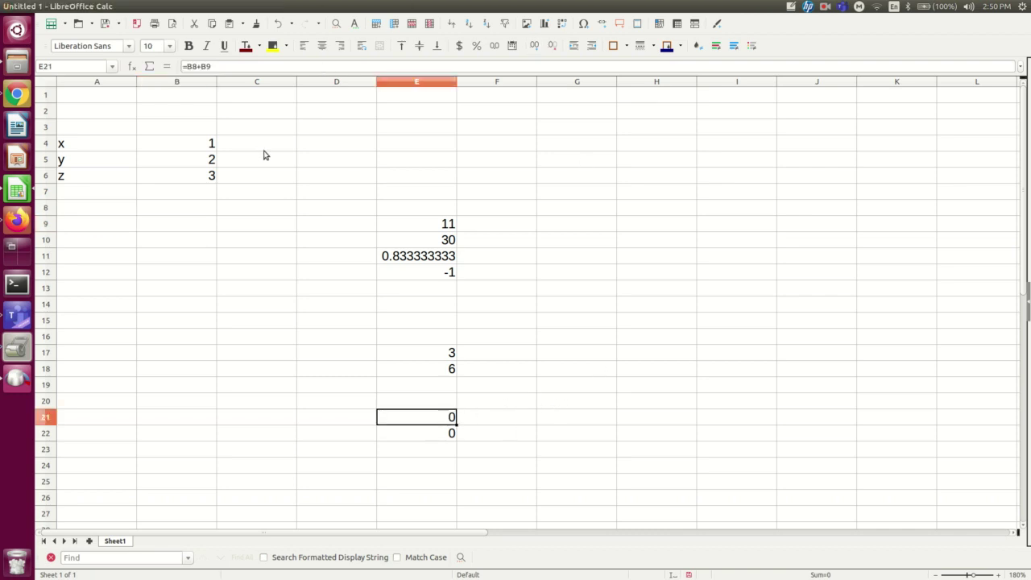
Step: Enter the labels 2x, 2y and 2z in cells D4 to D6
click(322, 144)
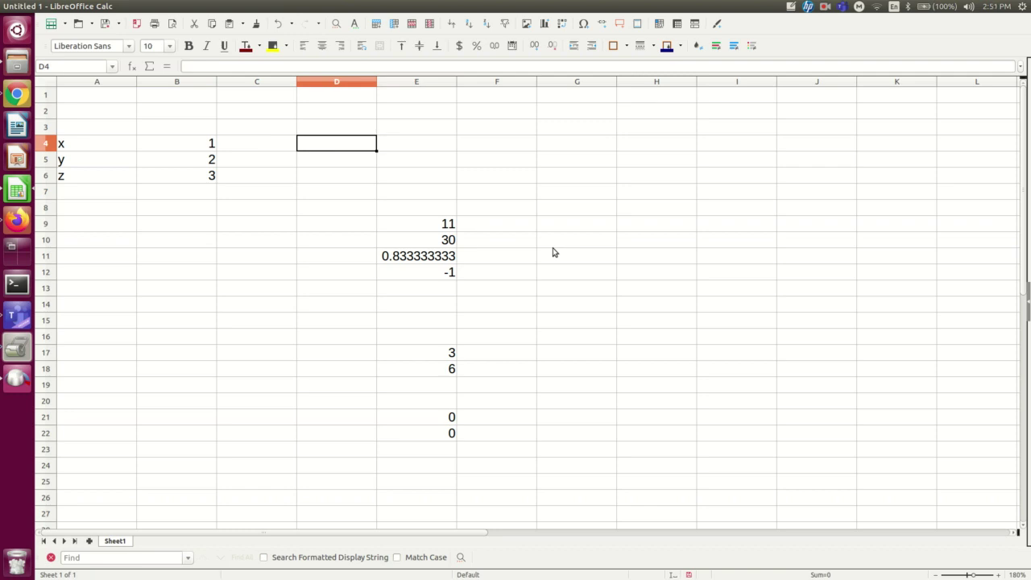
text(2x)
key(Return)
text(2)
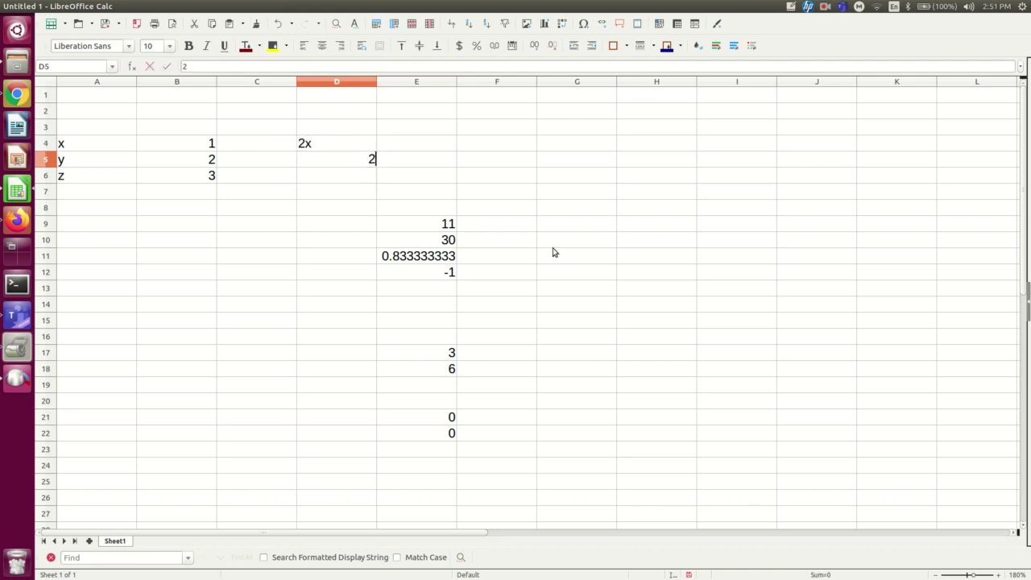
text(y)
key(Return)
text(2z)
key(Return)
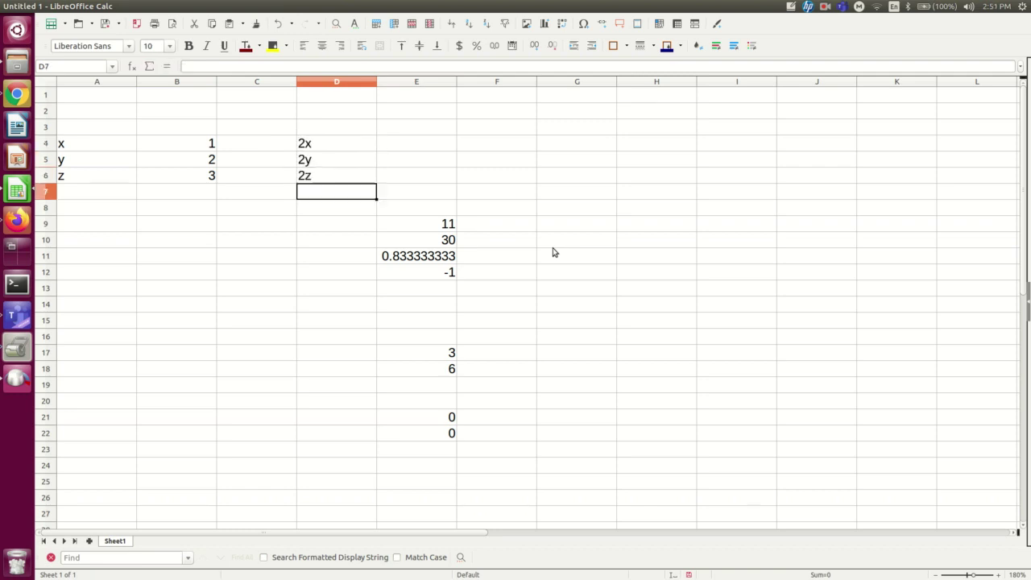
Step: Double the x value in cell E4 with the formula =2*B4
click(413, 146)
text(=2*)
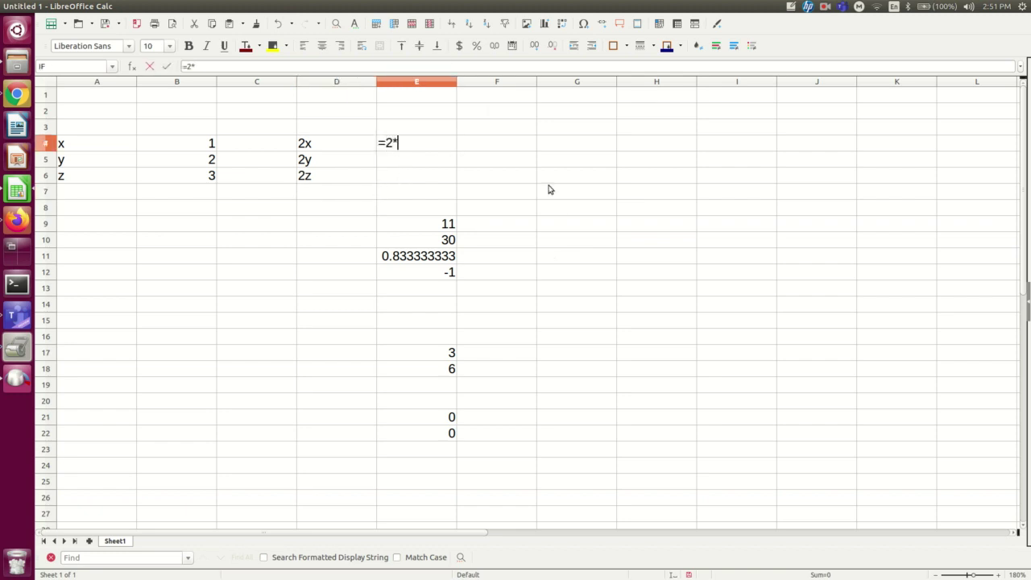
click(199, 146)
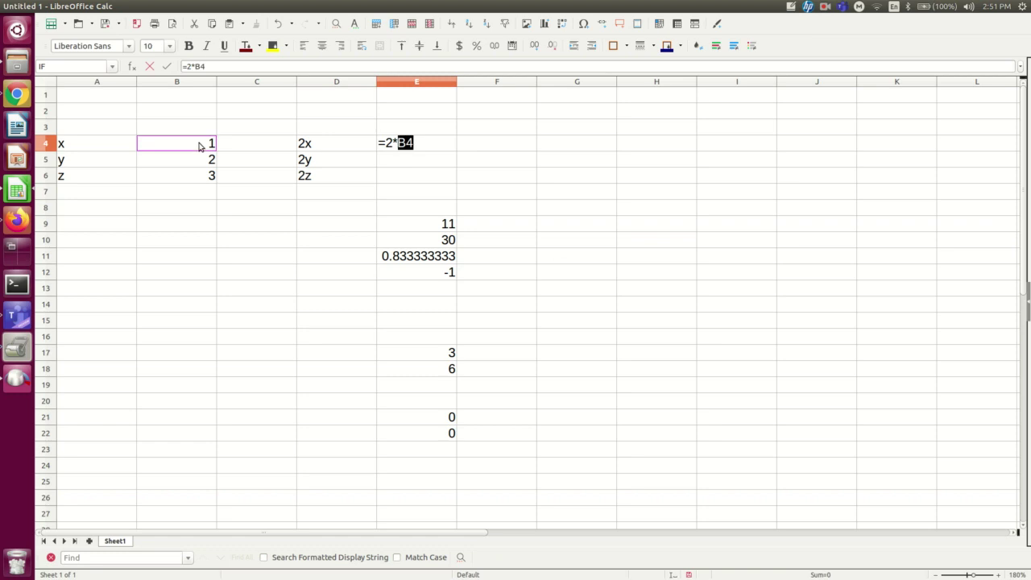
key(Return)
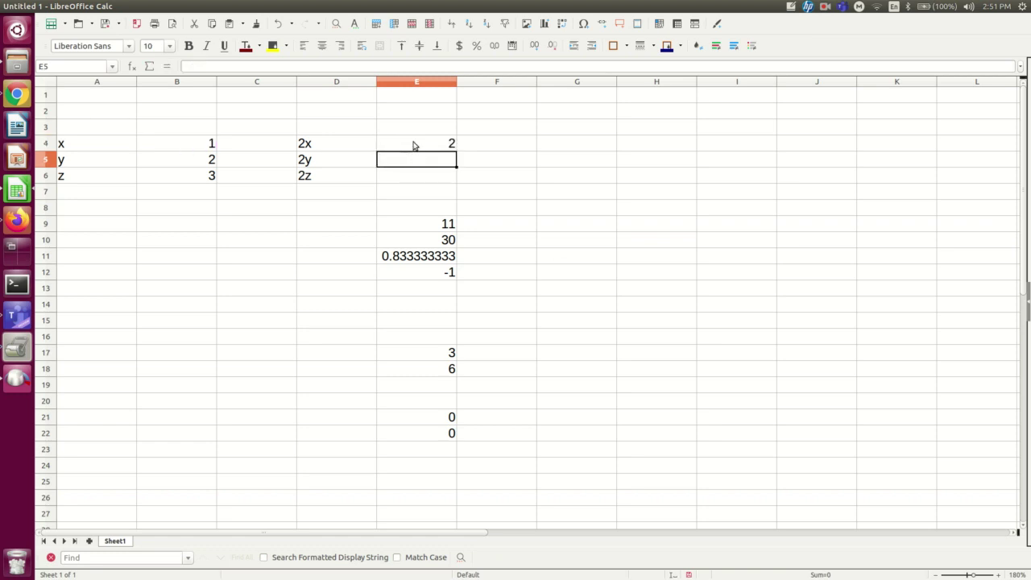
Step: Copy the doubling formula from E4 into cells E5:E6 for 2y and 2z
click(413, 144)
key(ctrl+c)
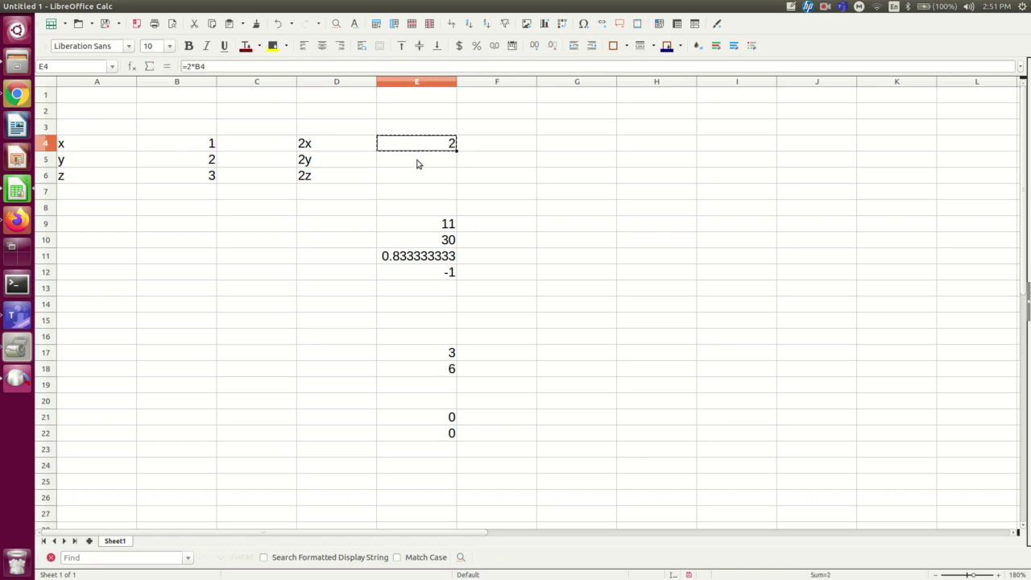
click(418, 163)
drag(418, 162, 418, 178)
key(ctrl+v)
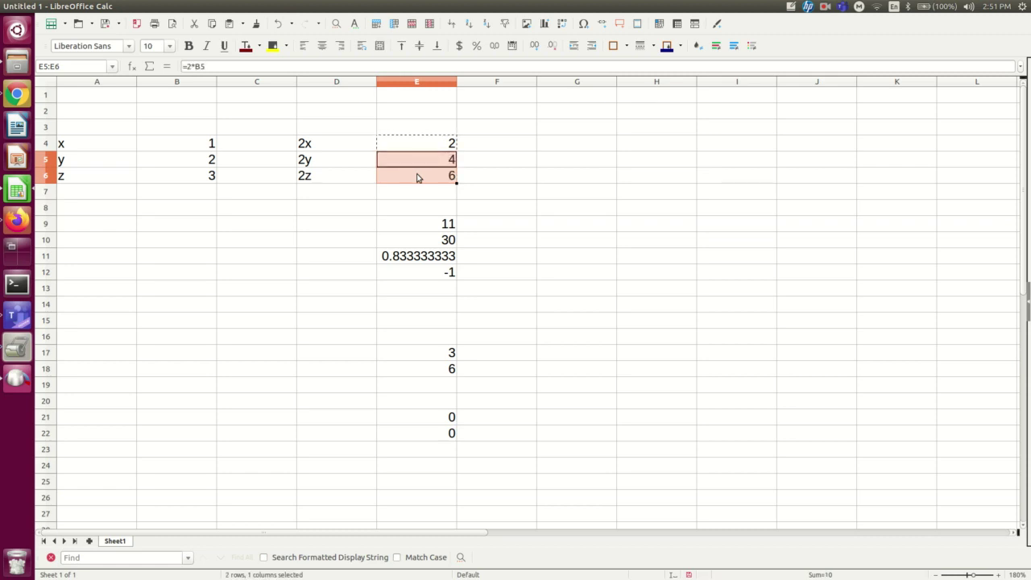
Step: Examine which cells the copied doubling formulas in E5 and E6 refer to, leaving the formulas as they are
click(426, 194)
click(430, 162)
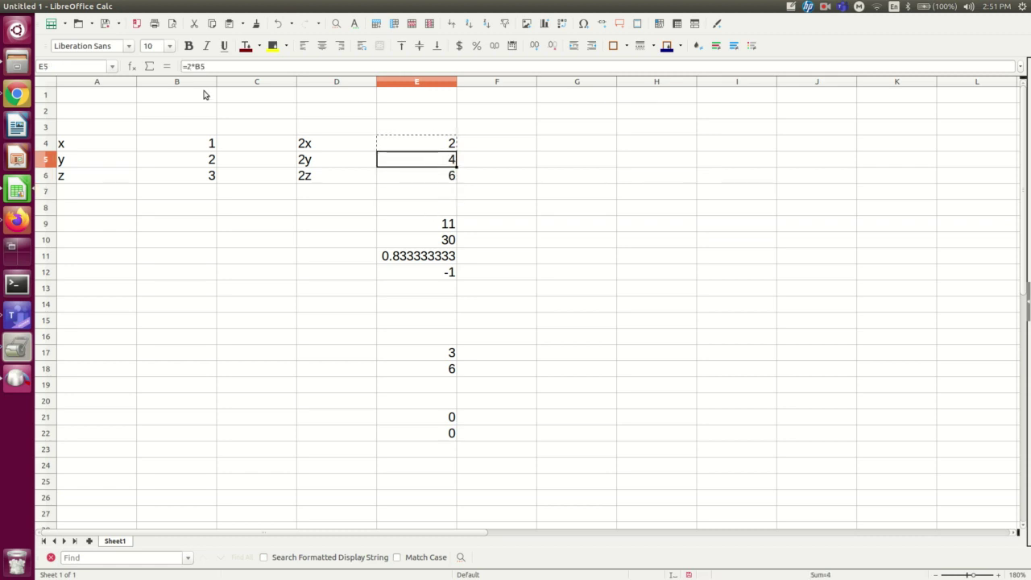
click(208, 66)
key(Return)
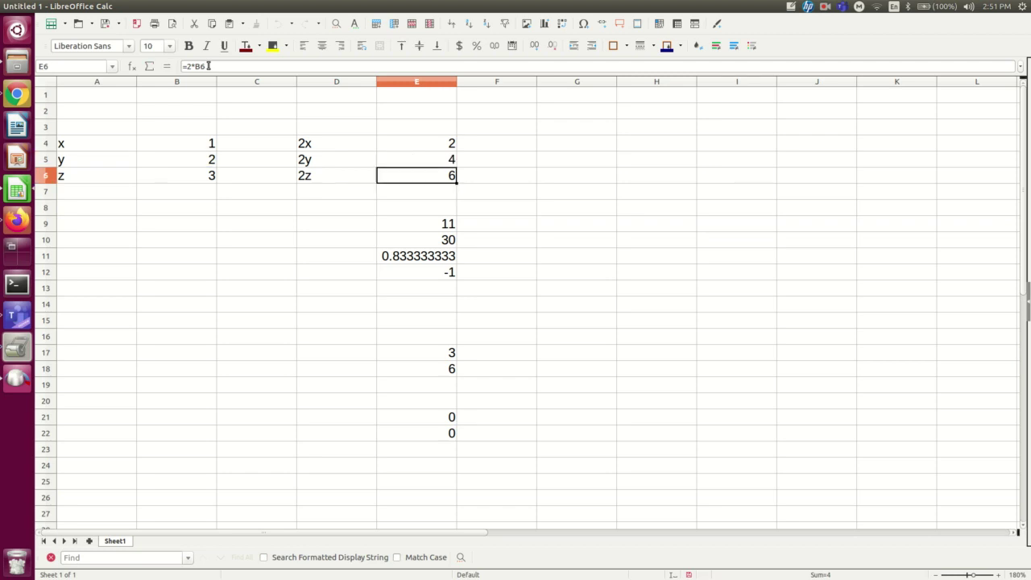
click(208, 66)
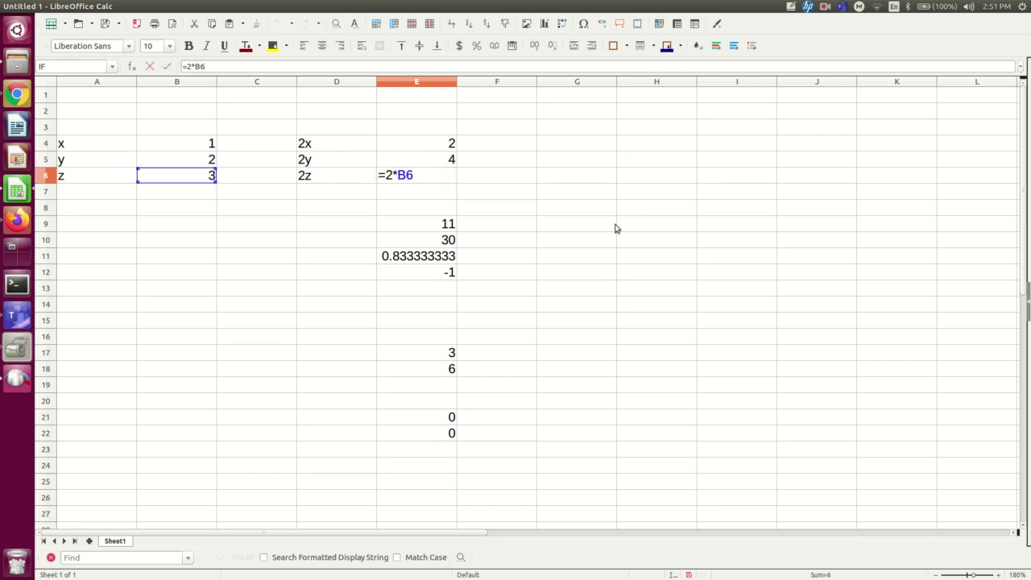
key(Return)
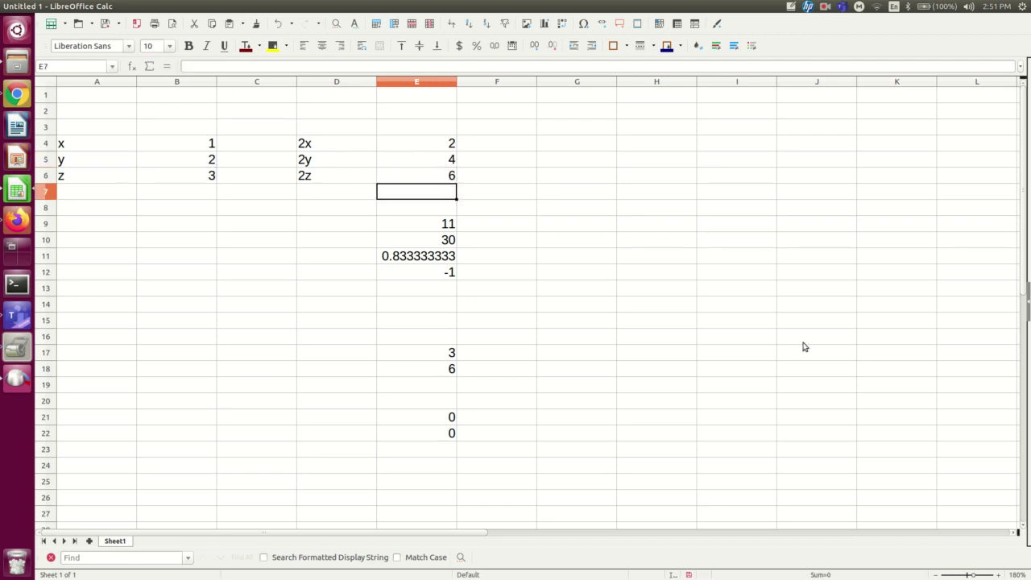
Step: Compare the doubling formulas in E4:E6 with the y and z source values in column B
click(442, 159)
click(192, 161)
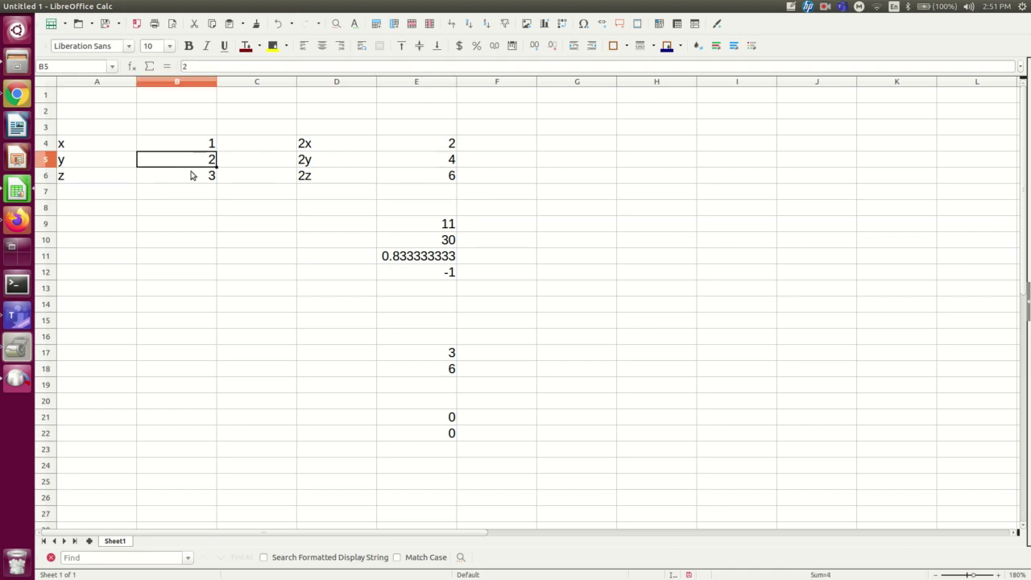
click(195, 175)
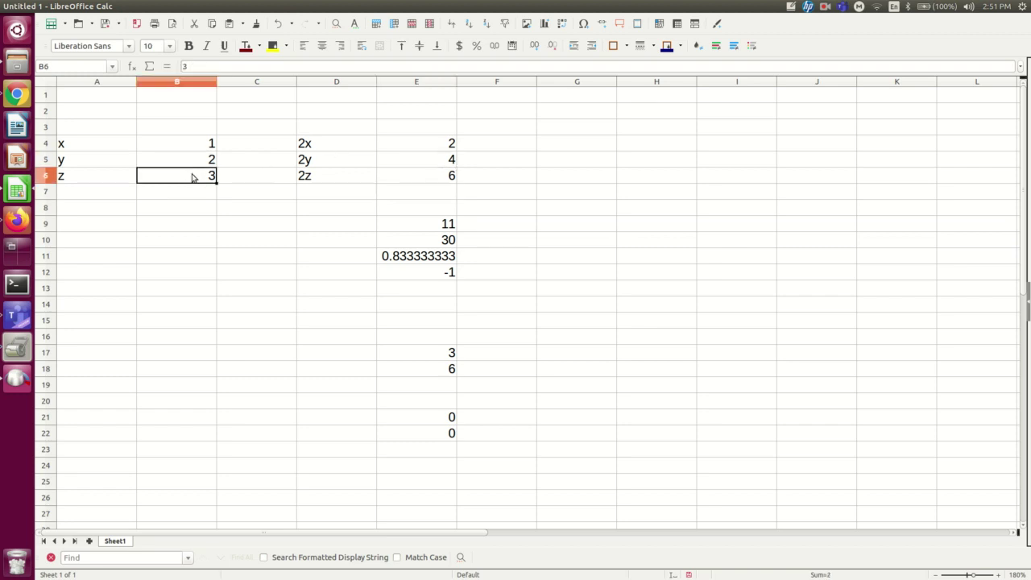
click(412, 144)
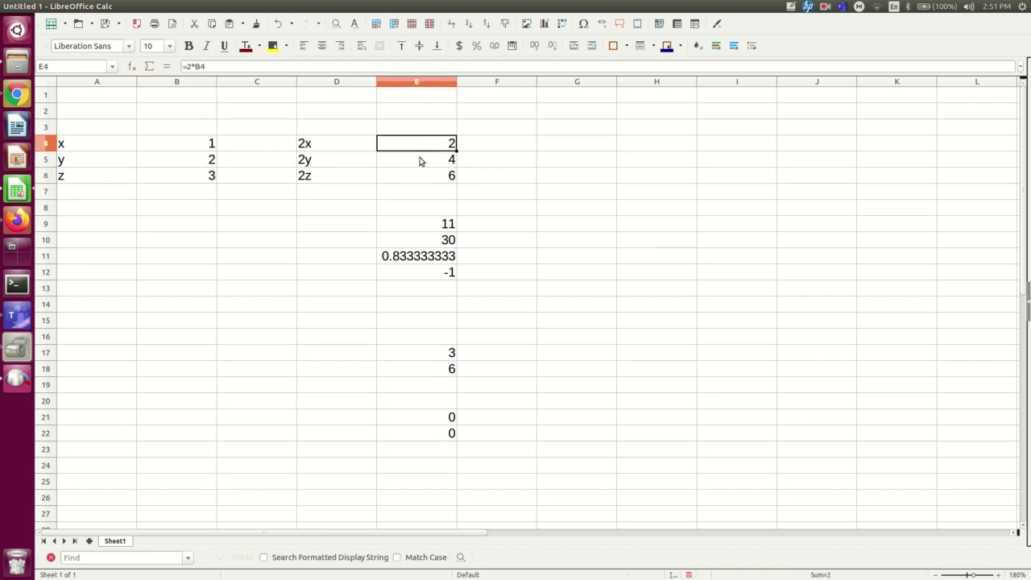
click(425, 177)
click(426, 165)
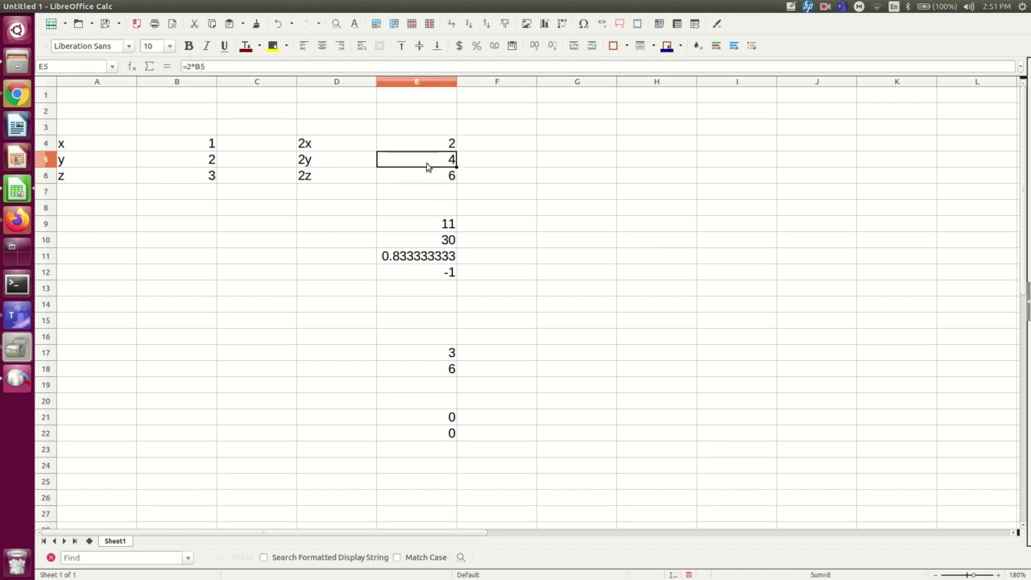
click(427, 177)
click(426, 165)
click(426, 175)
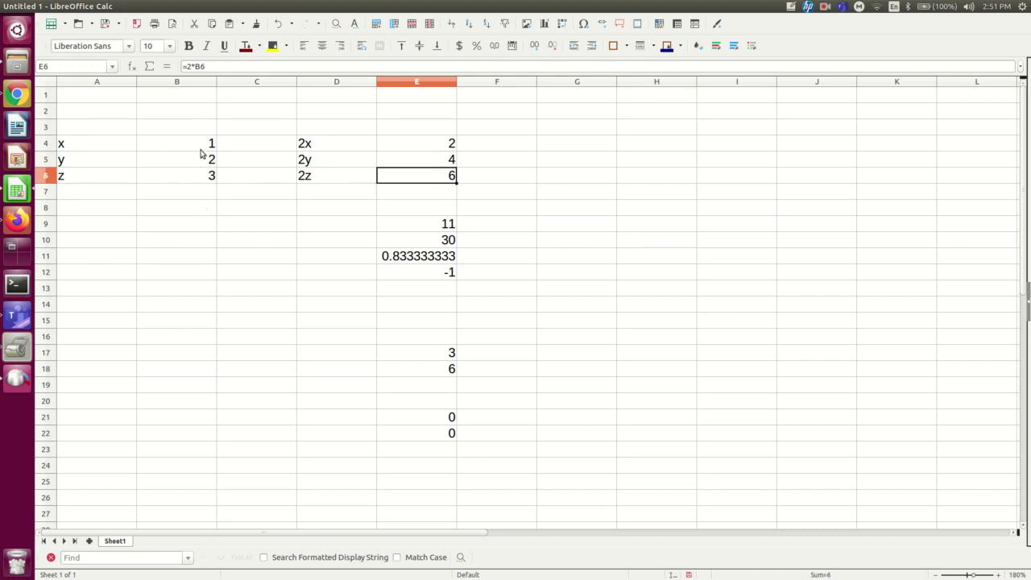
click(824, 7)
click(859, 32)
Step: Copy the two formulas in E17:E18 and paste them one column over, starting at cell F17
drag(443, 354, 442, 369)
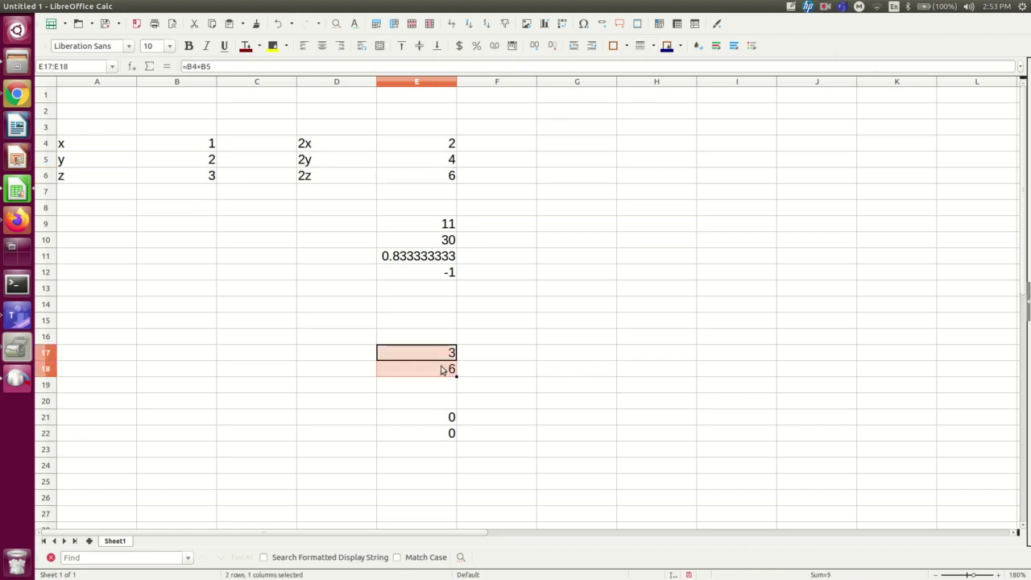
click(478, 356)
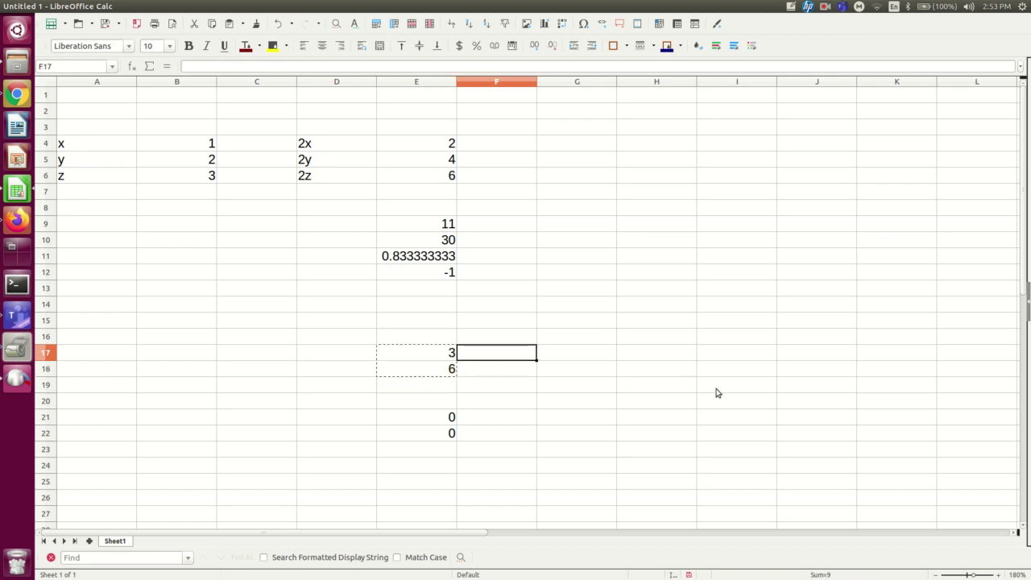
key(ctrl+v)
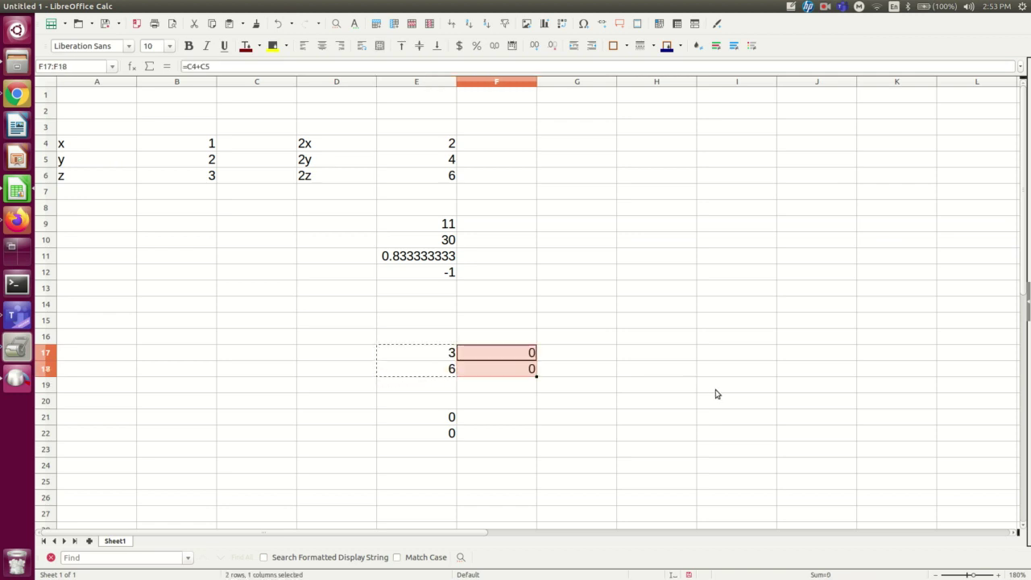
Step: Examine which cells the pasted addition formula in F17 refers to
click(509, 354)
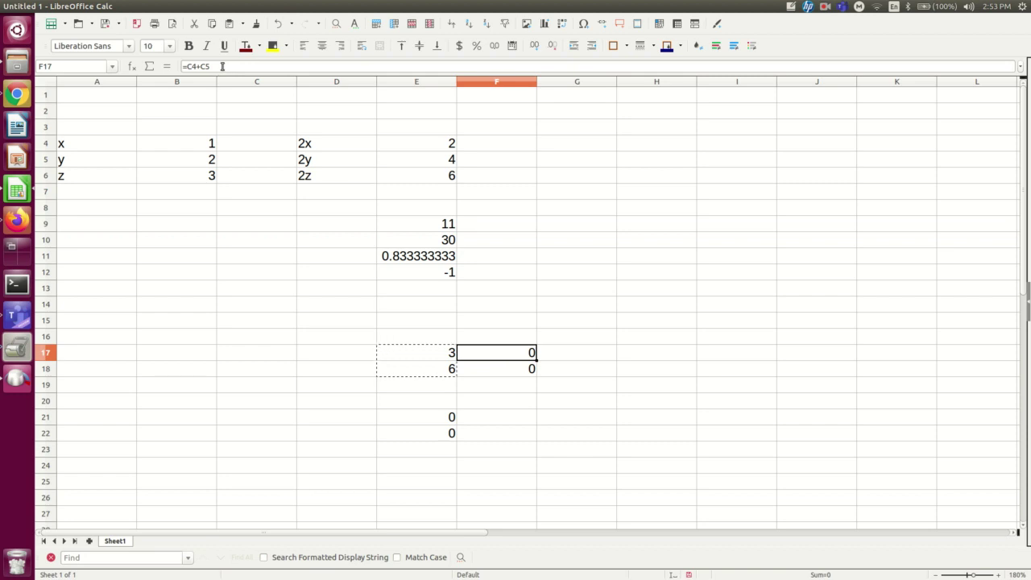
double_click(510, 355)
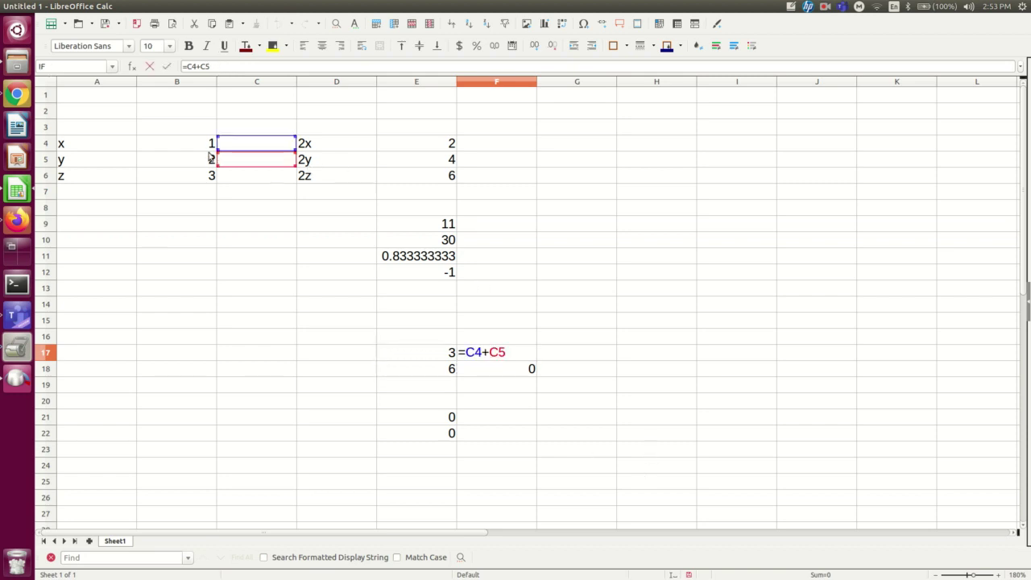